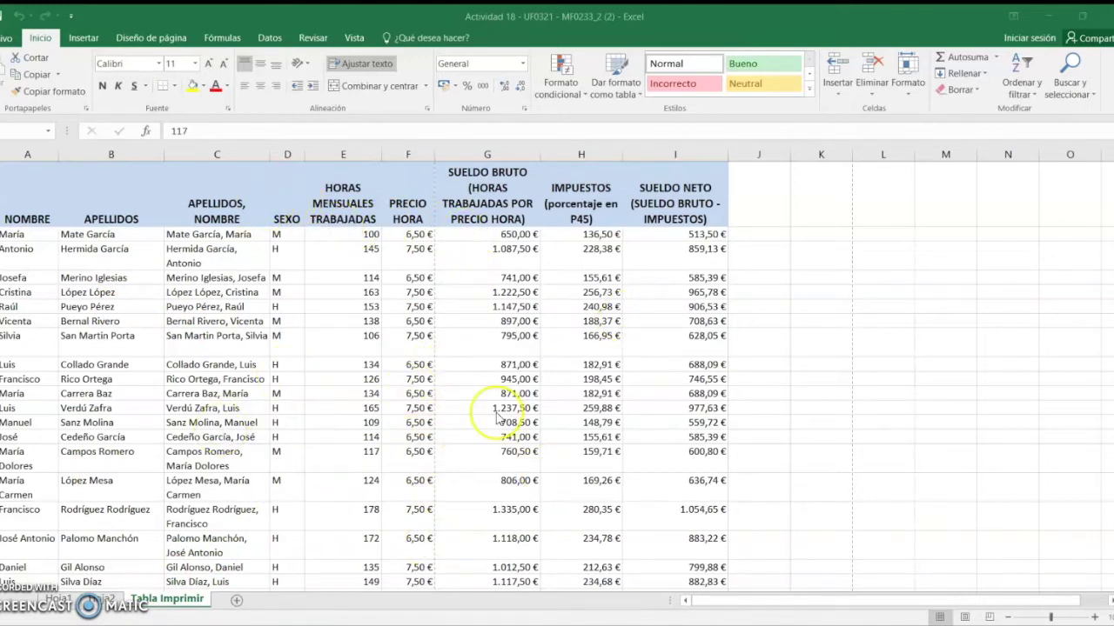
- Scroll through the payroll table and bring up the Diseño de página settings
scroll(498, 416, down, 10)
scroll(498, 418, down, 4)
scroll(497, 418, down, 2)
scroll(498, 417, down, 2)
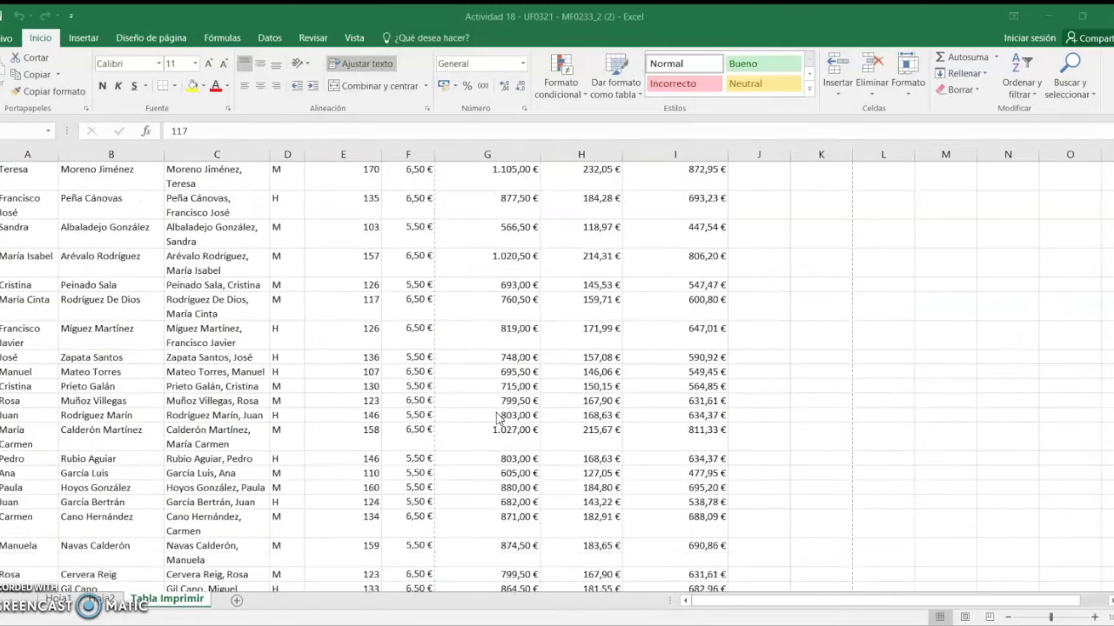
scroll(498, 417, down, 2)
scroll(498, 418, down, 3)
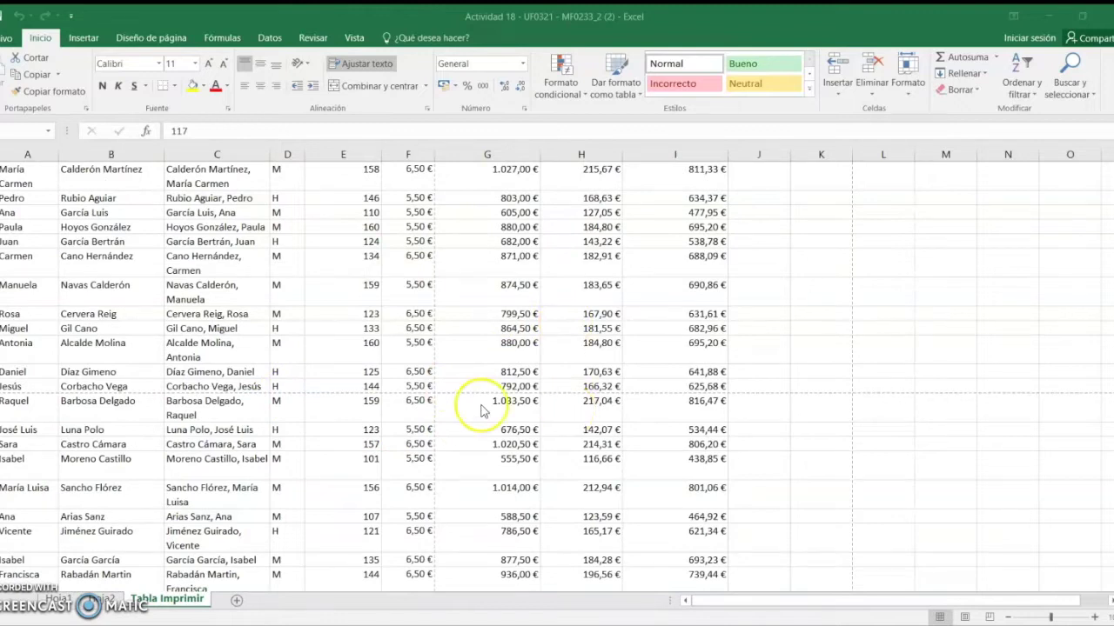
scroll(448, 296, up, 7)
scroll(447, 296, up, 5)
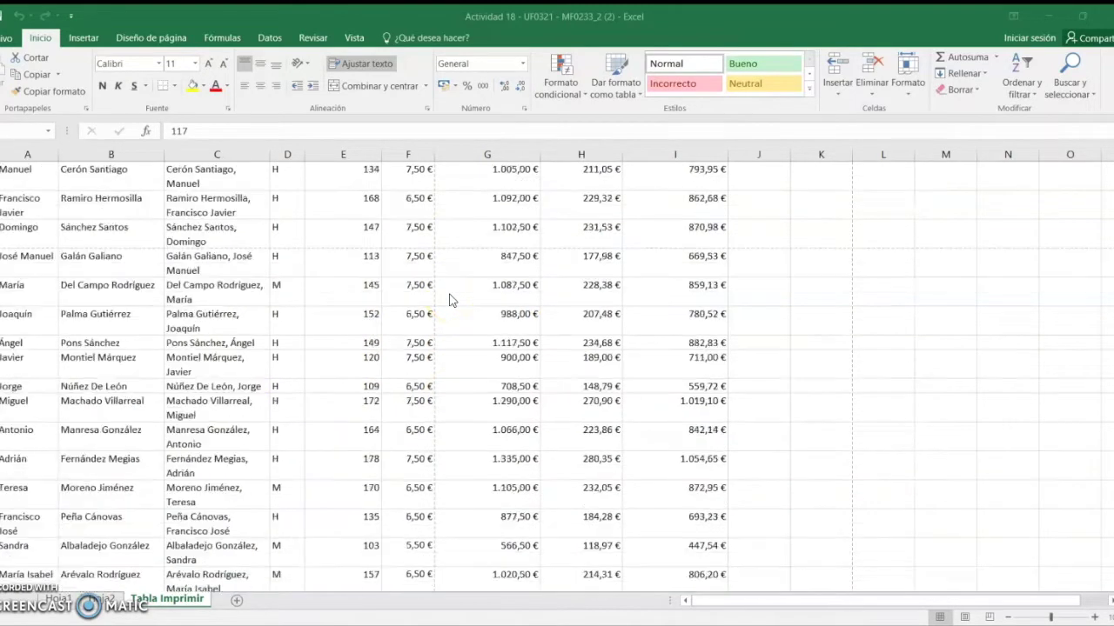
scroll(447, 296, up, 1)
click(156, 39)
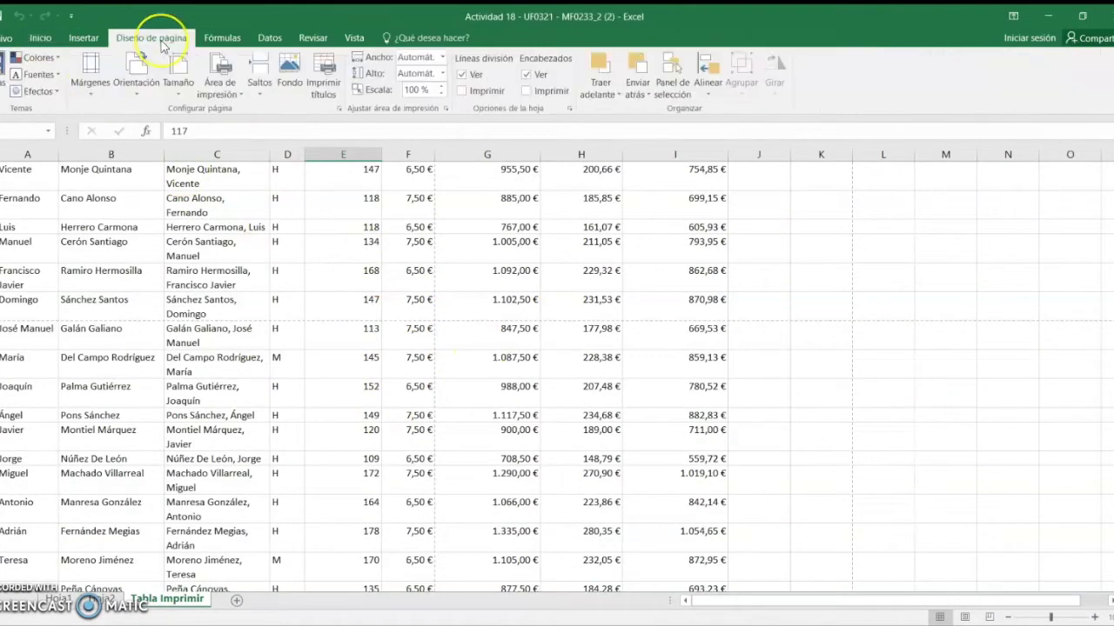
- Hide the on-screen gridlines, show them again, and select cells in column B
click(461, 75)
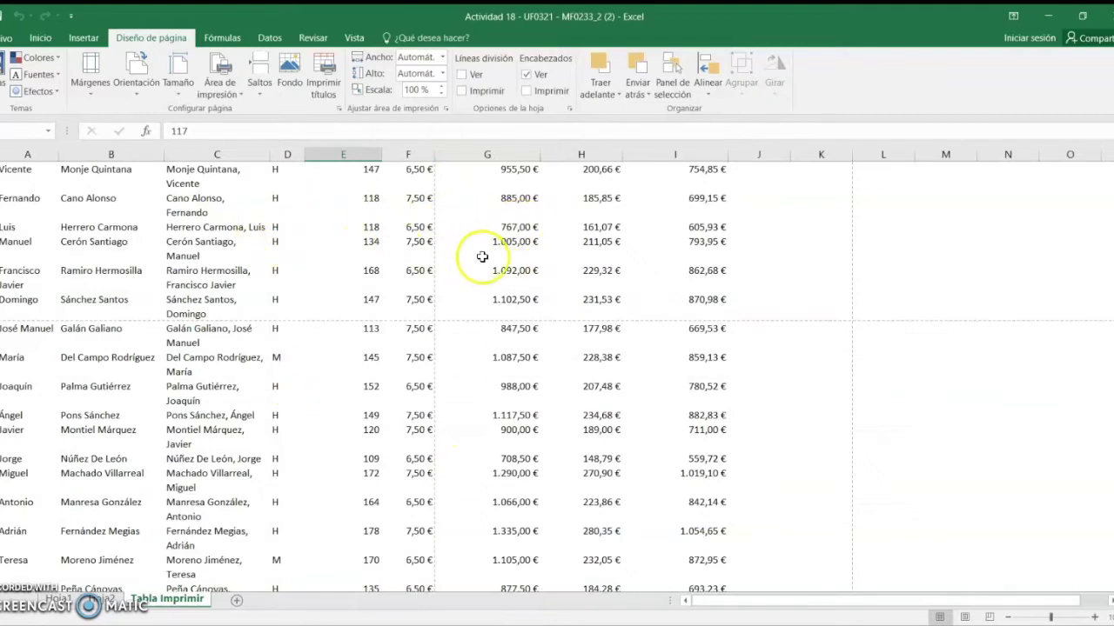
scroll(465, 386, up, 3)
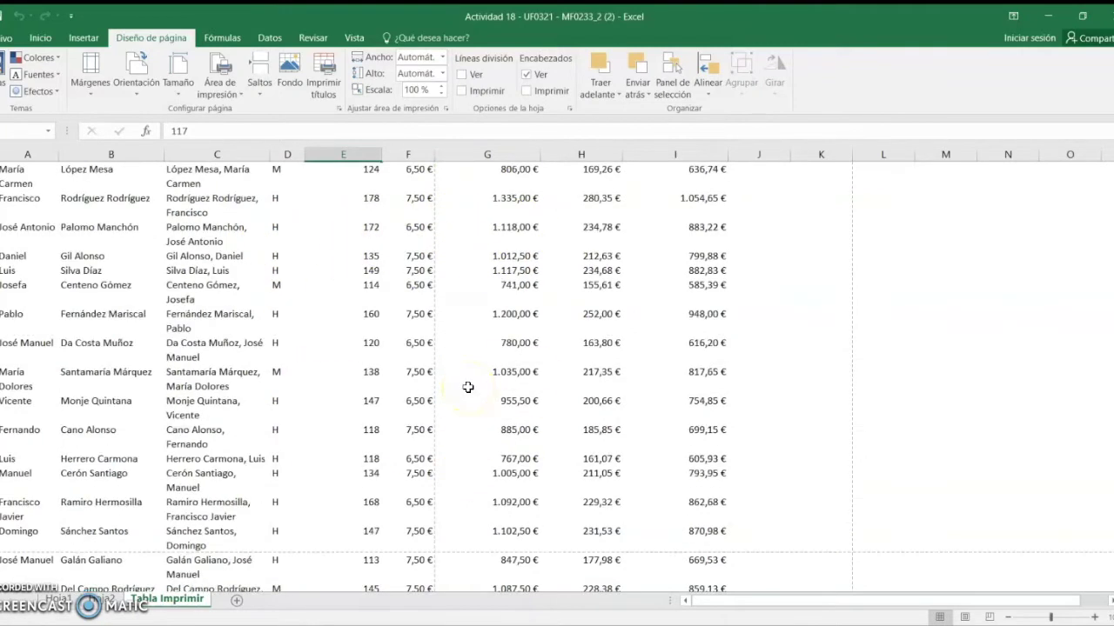
scroll(468, 387, down, 1)
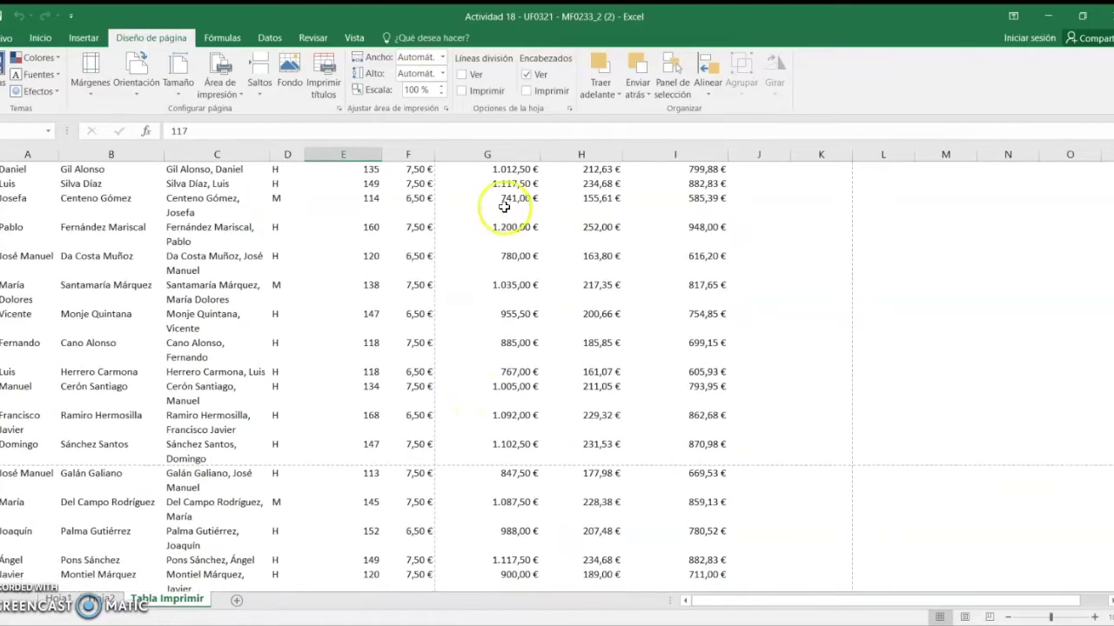
click(462, 75)
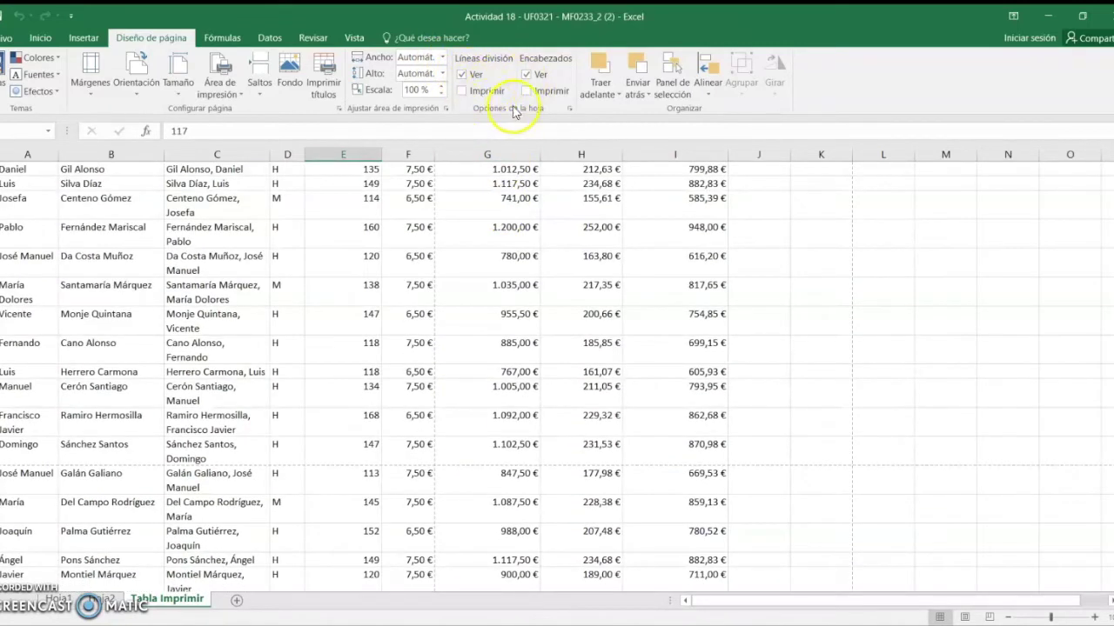
drag(87, 205, 132, 419)
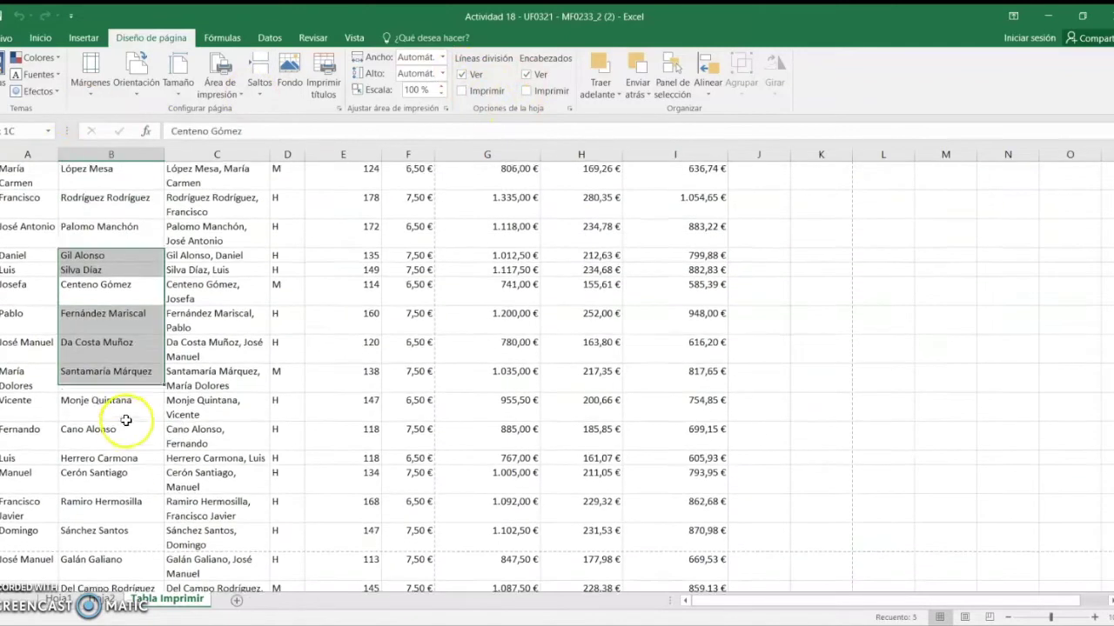
scroll(131, 418, up, 1)
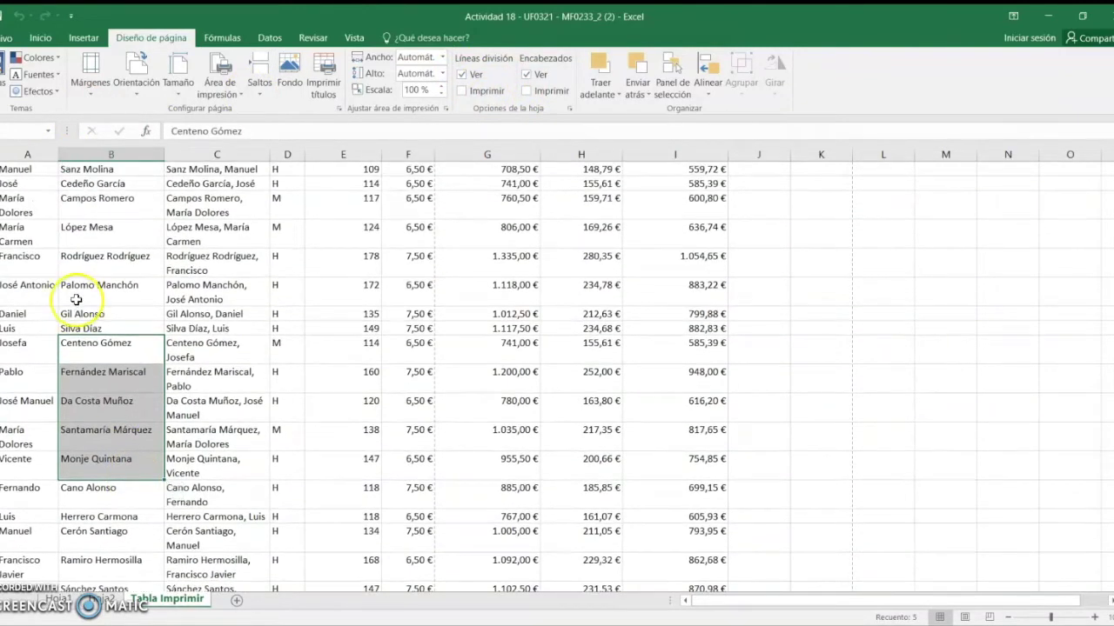
click(7, 37)
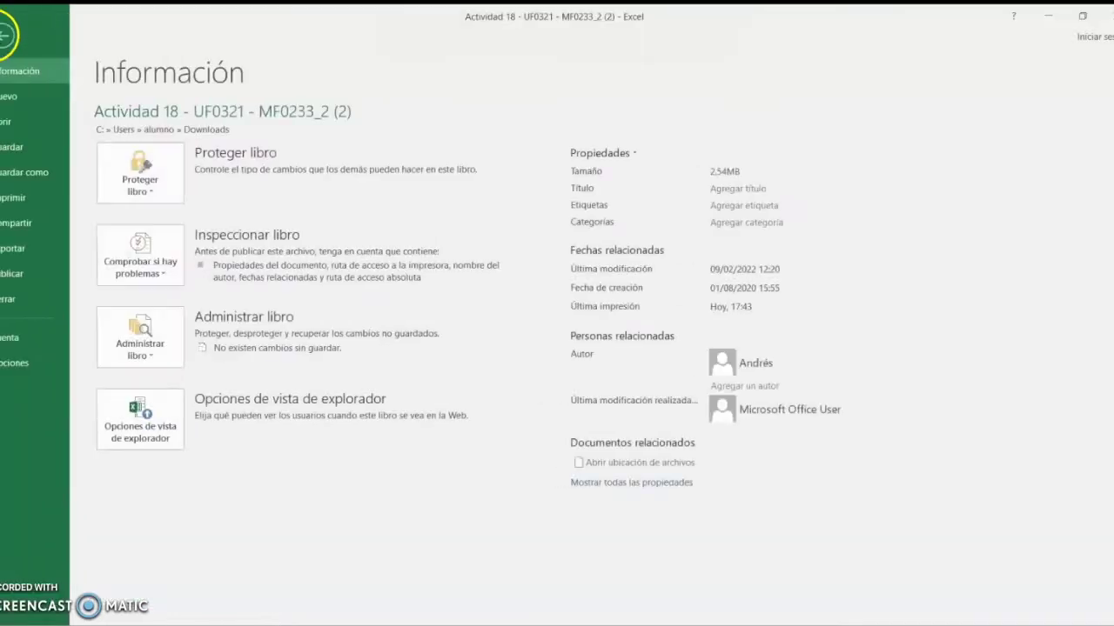
click(10, 200)
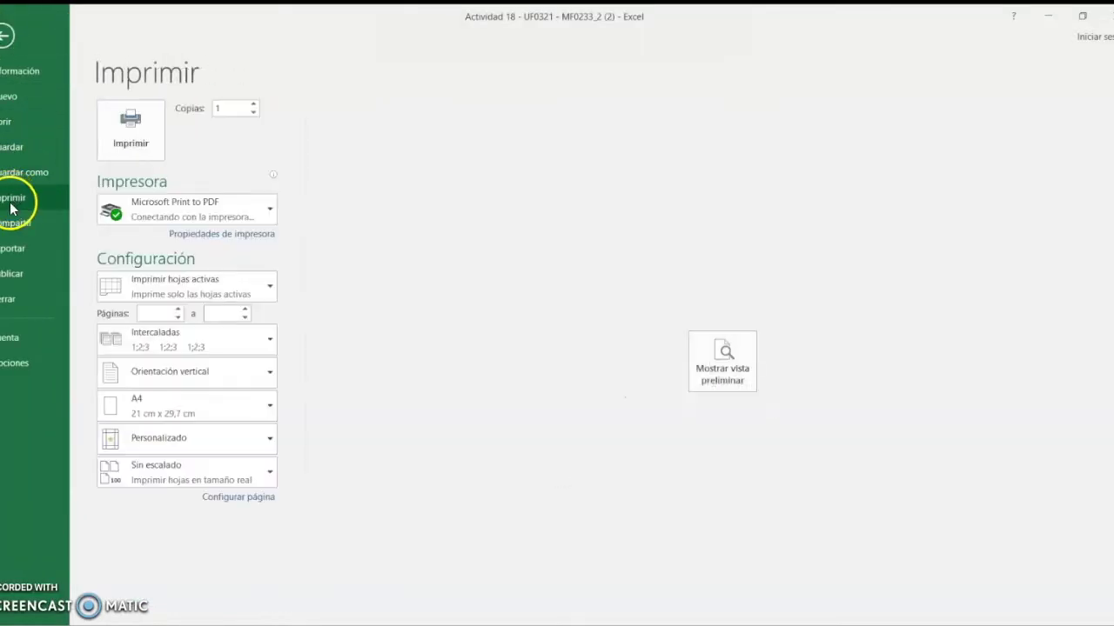
click(721, 370)
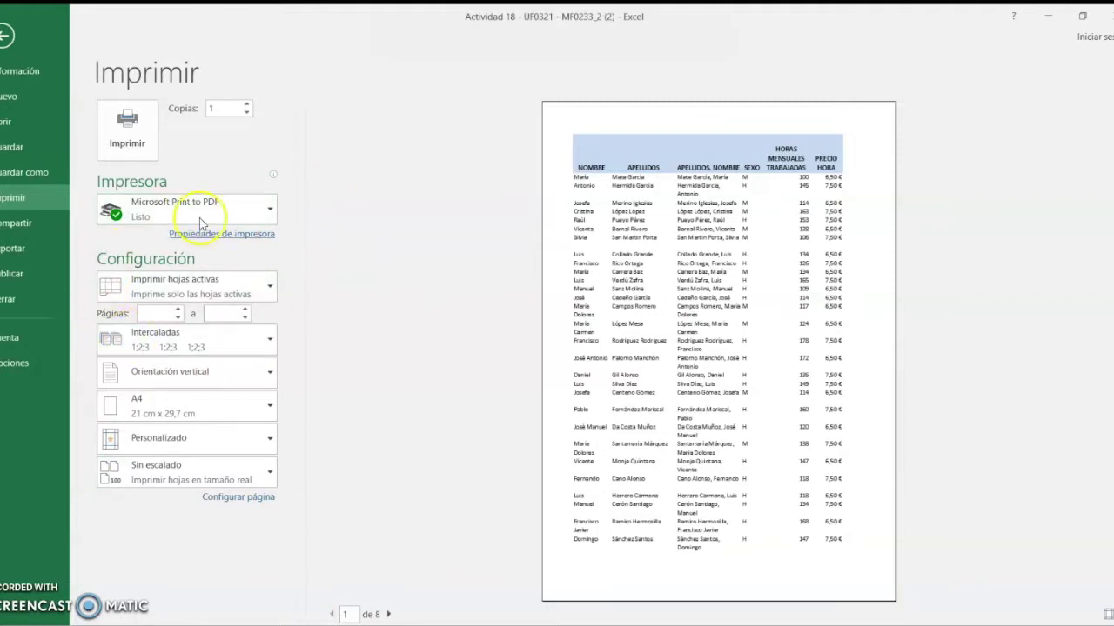
click(267, 288)
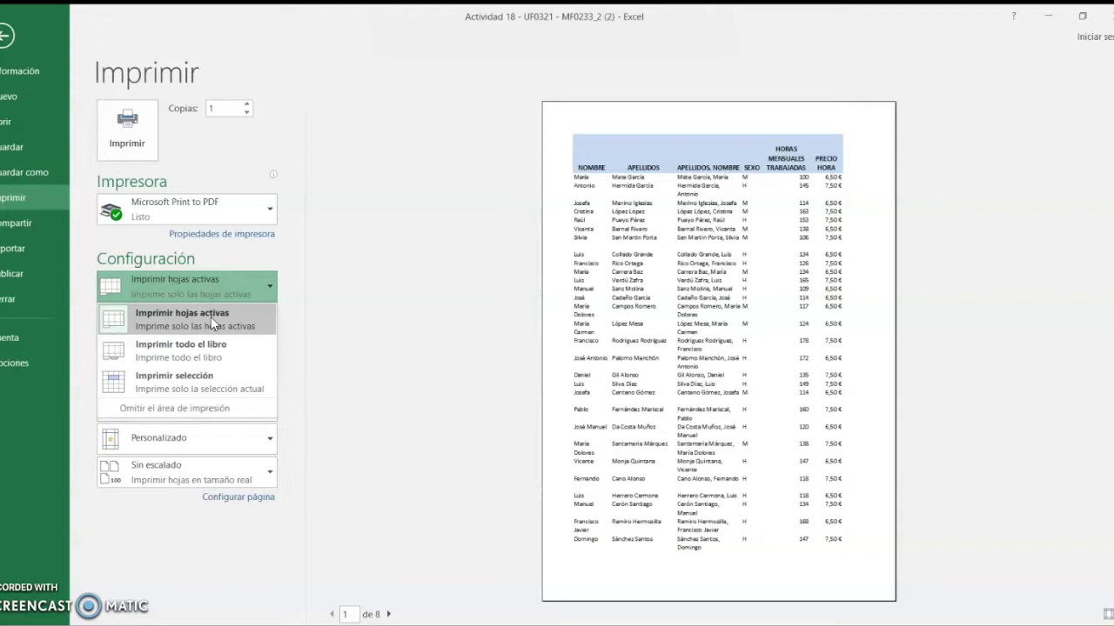
click(191, 360)
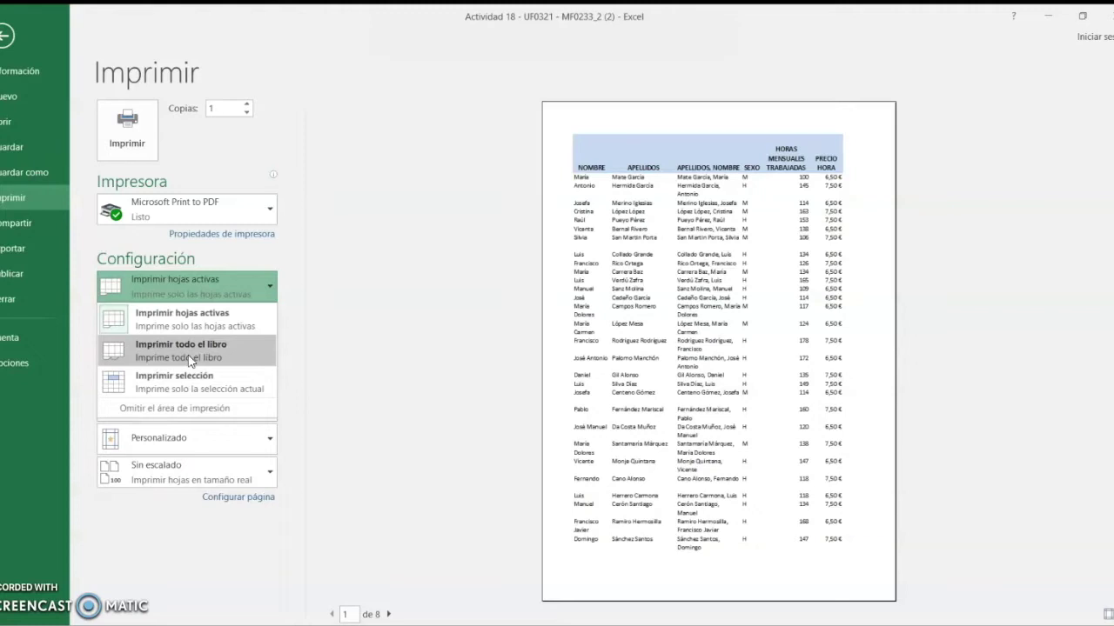
click(162, 386)
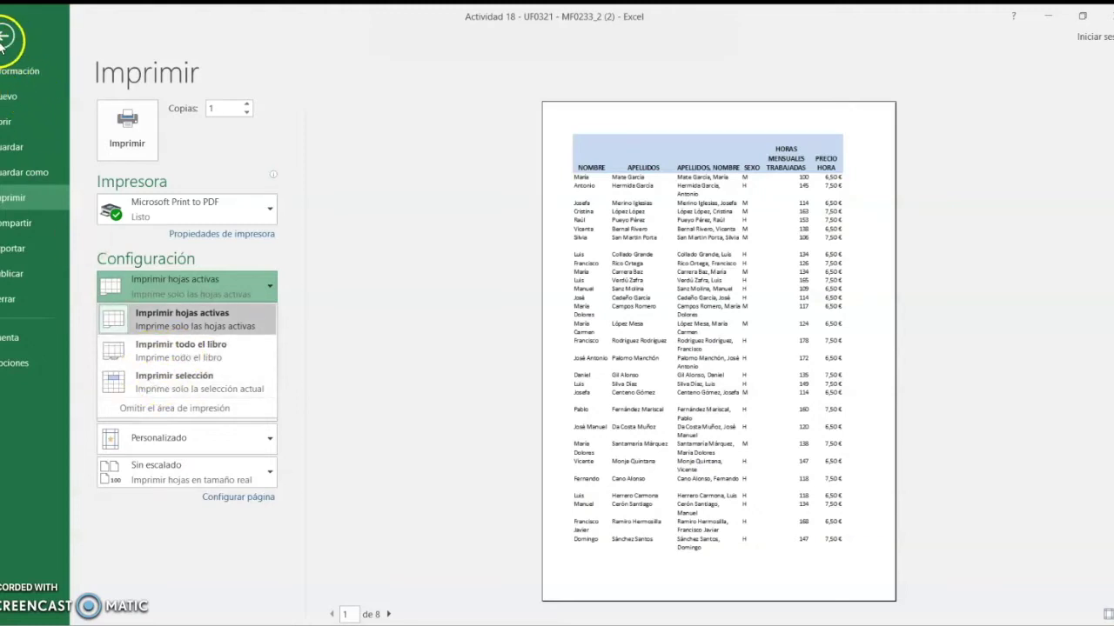
click(8, 36)
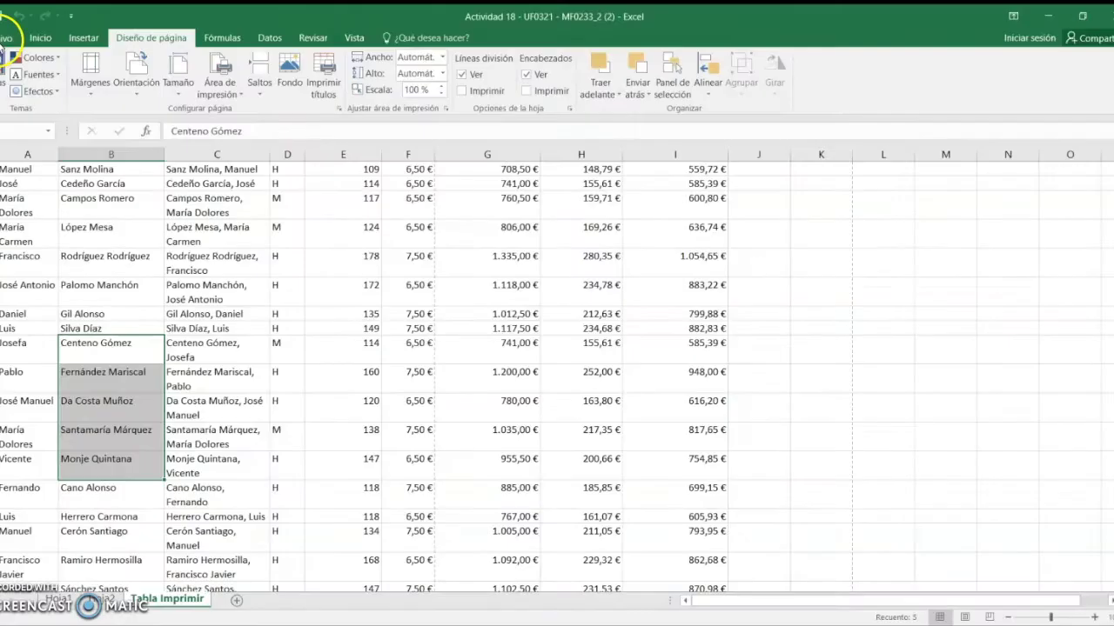
- Select columns A–F for the rows María Dolores to José Antonio
click(17, 171)
key(ctrl+Down)
scroll(169, 278, up, 5)
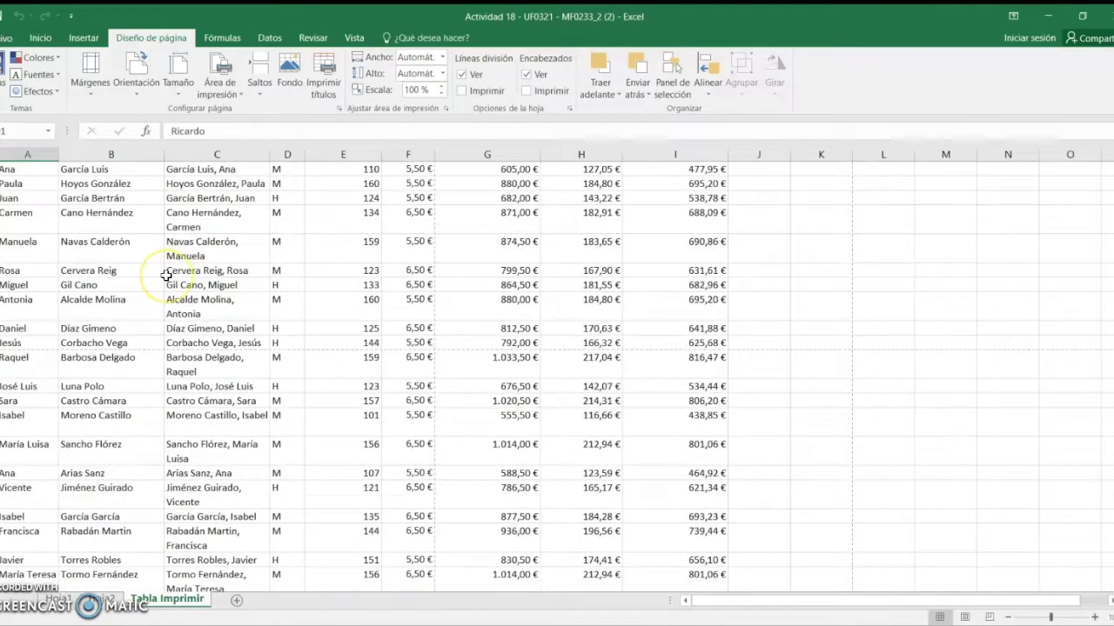
scroll(166, 252, up, 5)
double_click(41, 214)
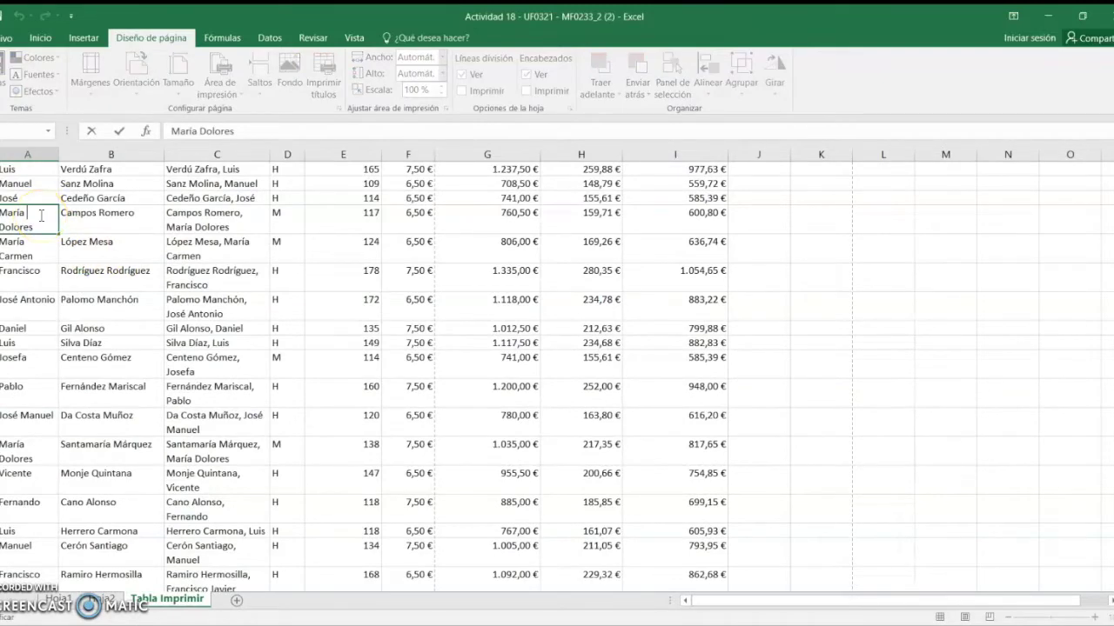
key(Escape)
drag(40, 216, 407, 314)
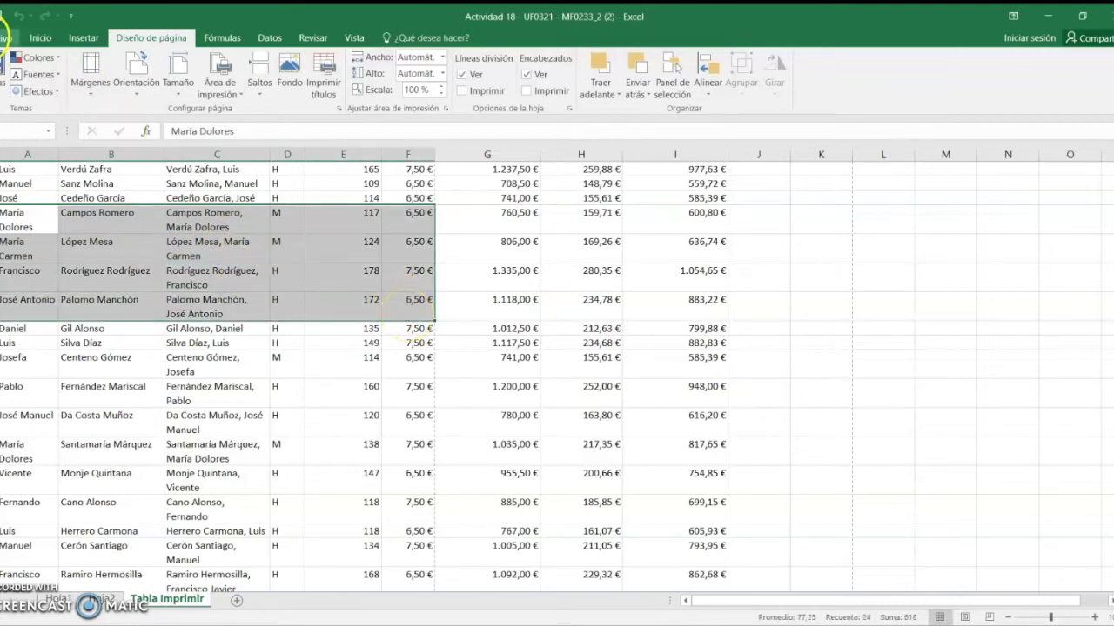
- Set printing to Imprimir selección and preview the selected rows
click(9, 38)
click(10, 197)
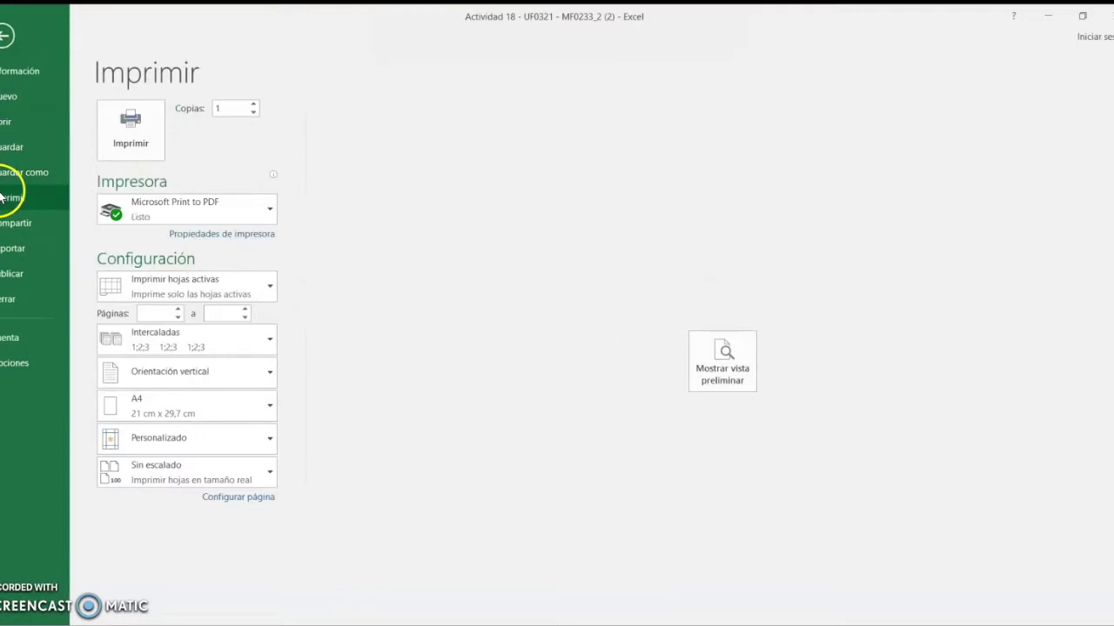
click(271, 290)
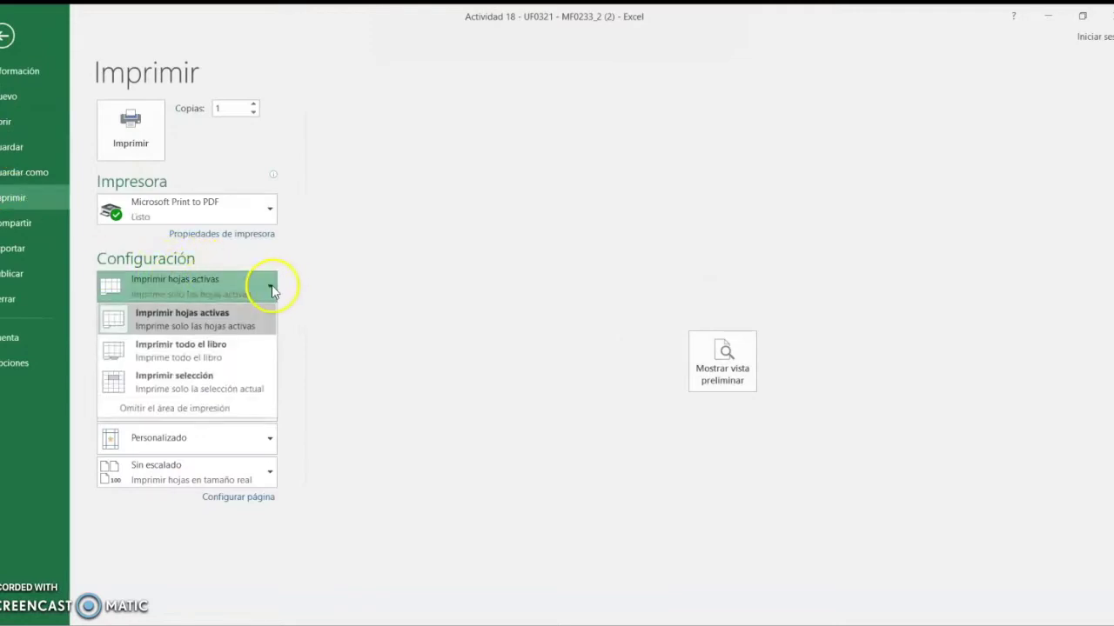
click(190, 382)
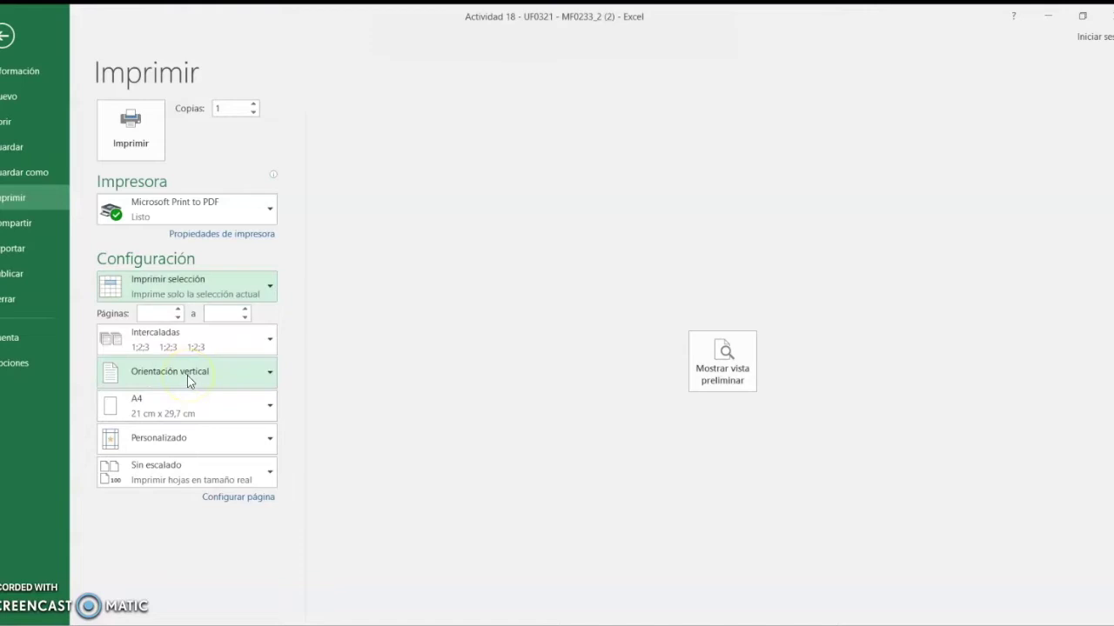
click(740, 376)
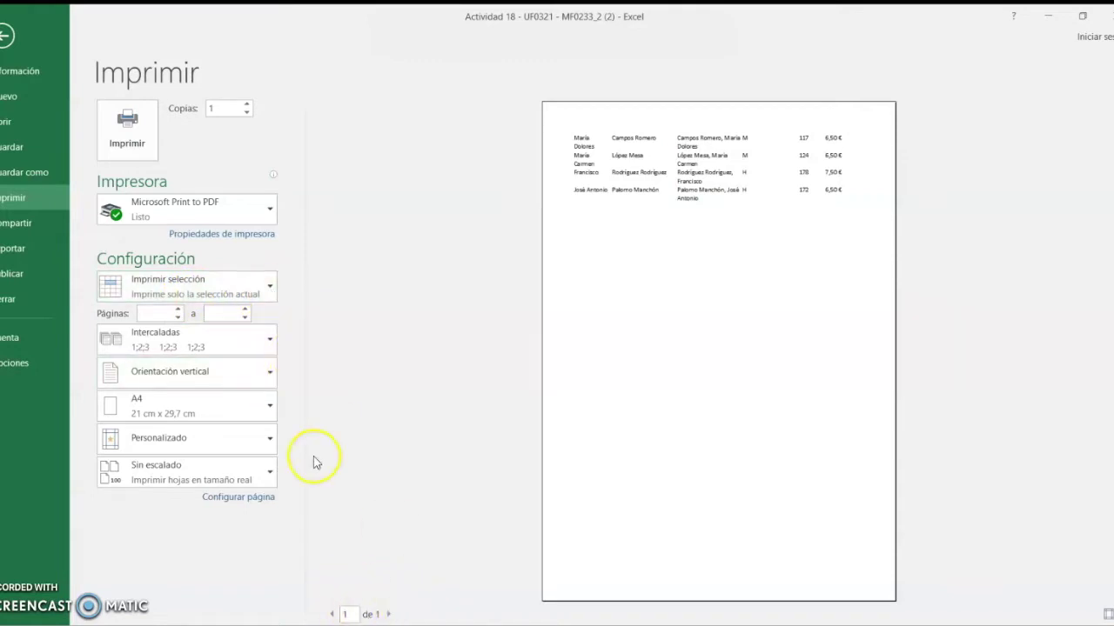
- Return to the active sheet, page through the preview, then choose Imprimir todo el libro
click(266, 294)
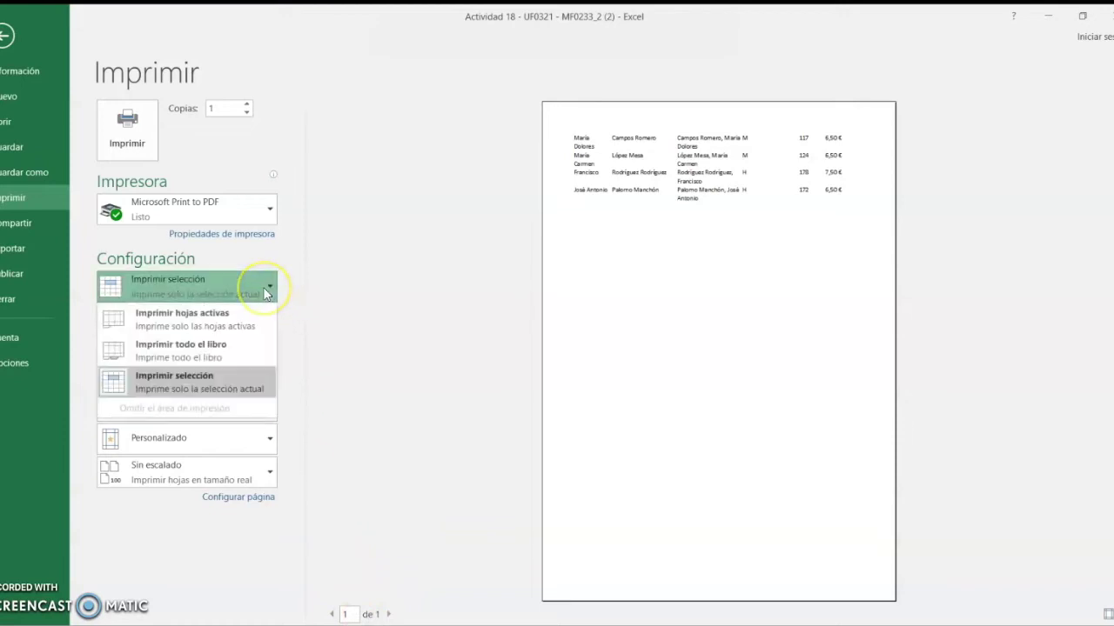
click(192, 319)
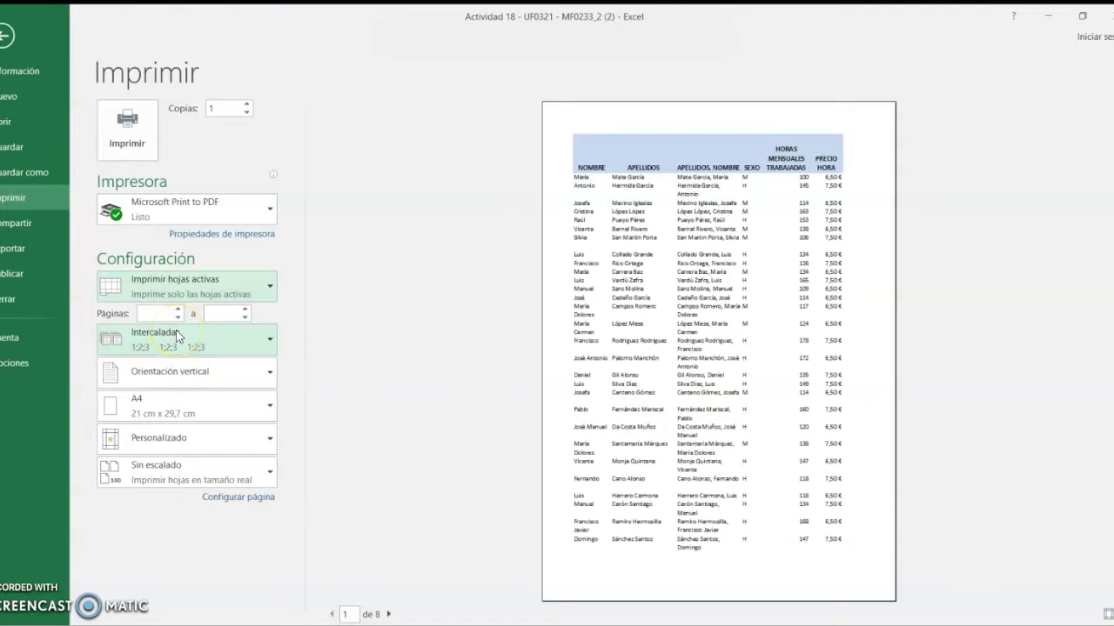
click(389, 614)
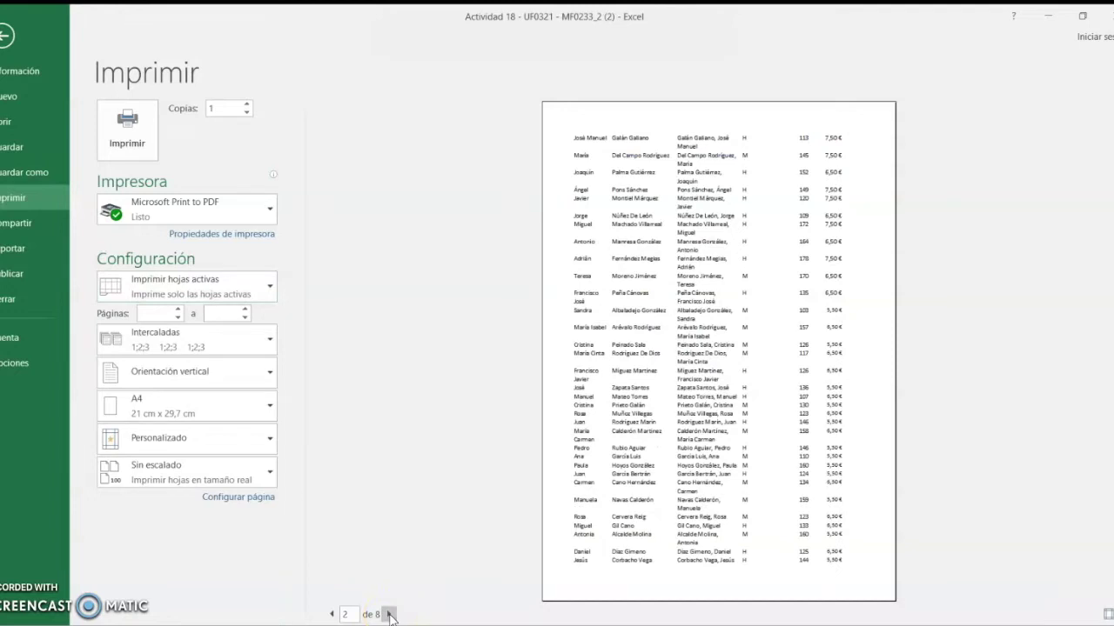
click(389, 614)
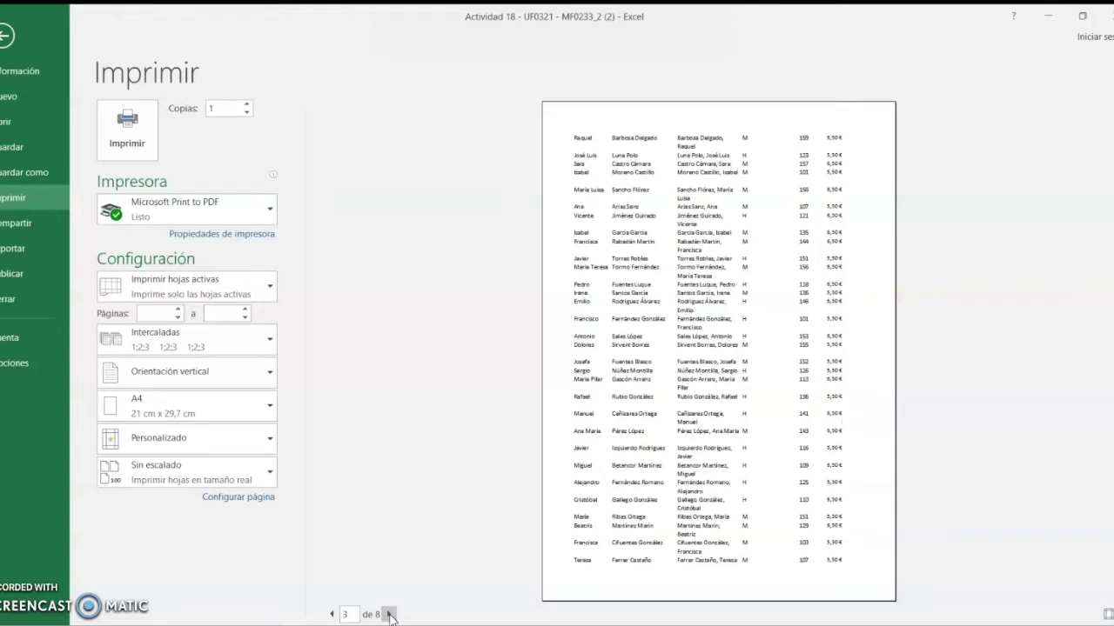
click(389, 614)
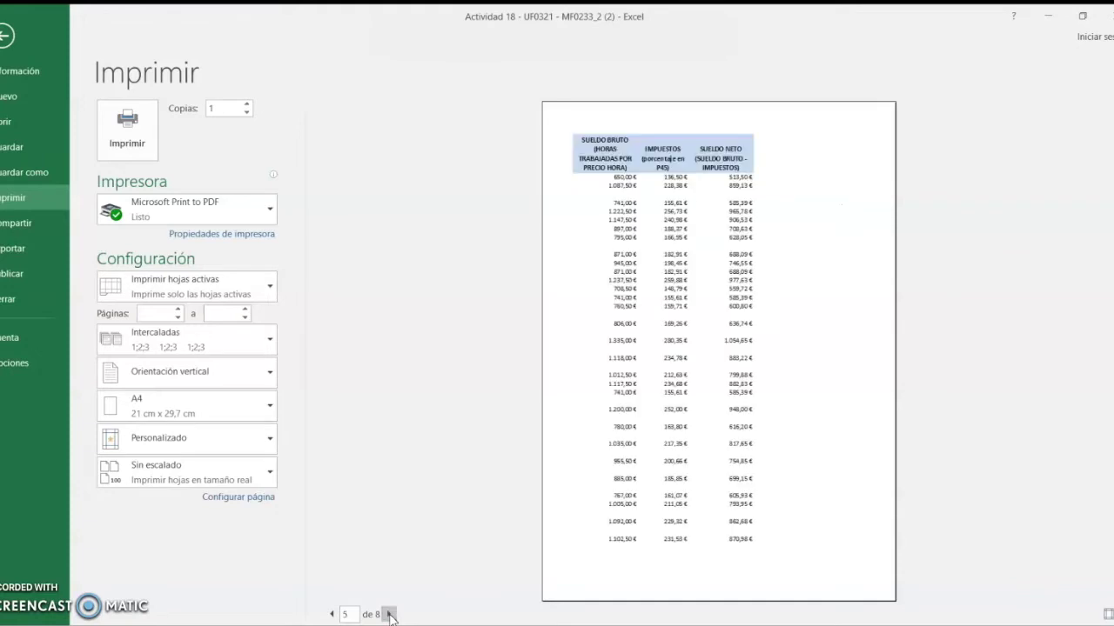
click(389, 614)
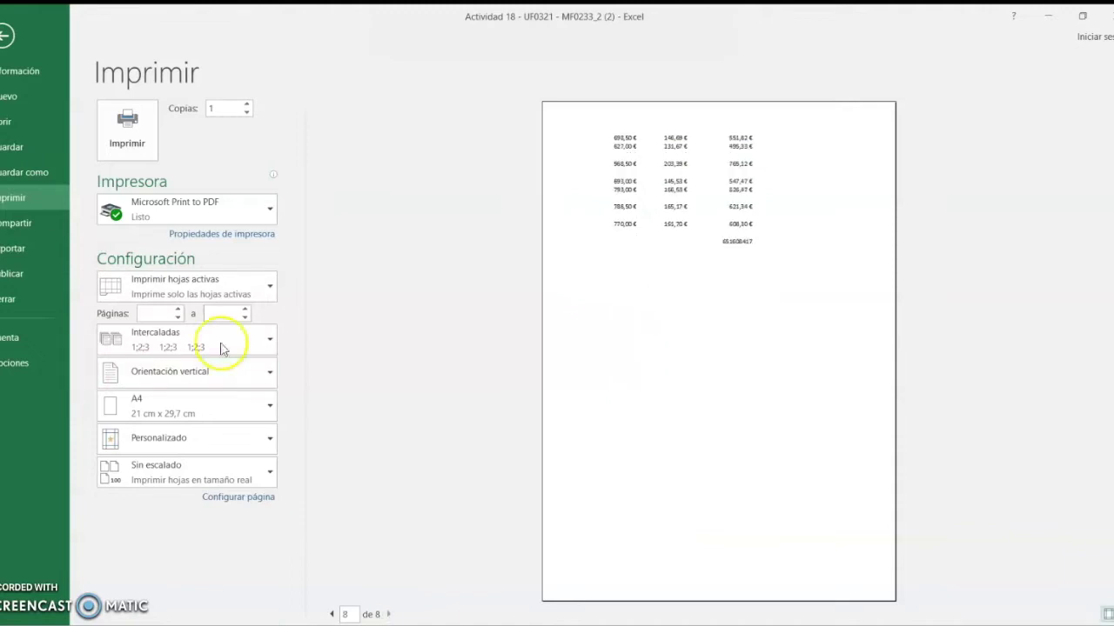
click(267, 292)
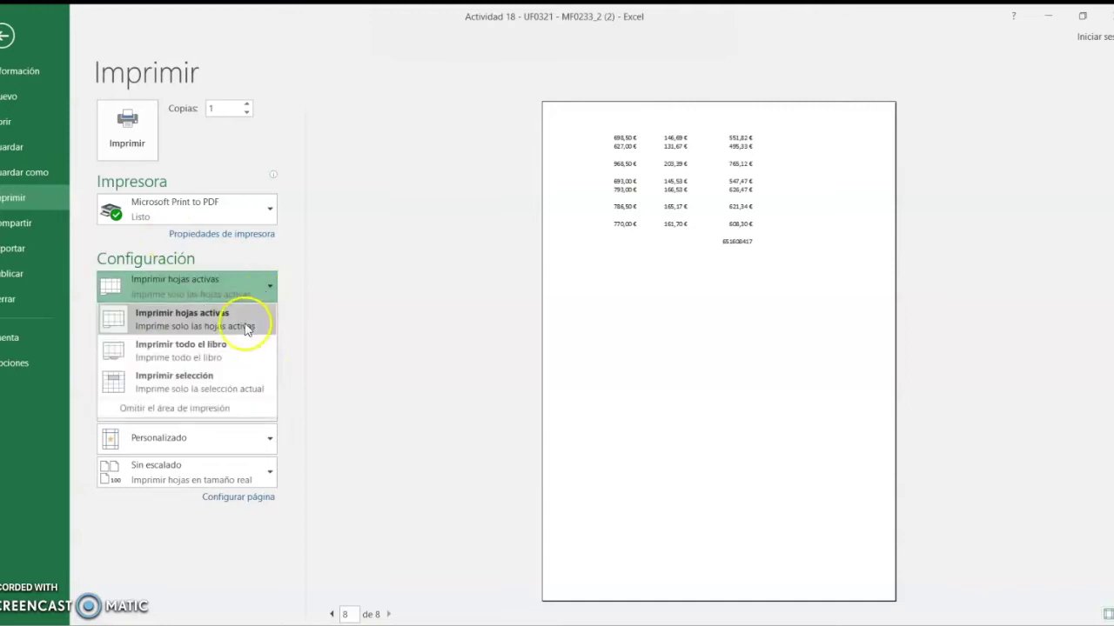
click(213, 352)
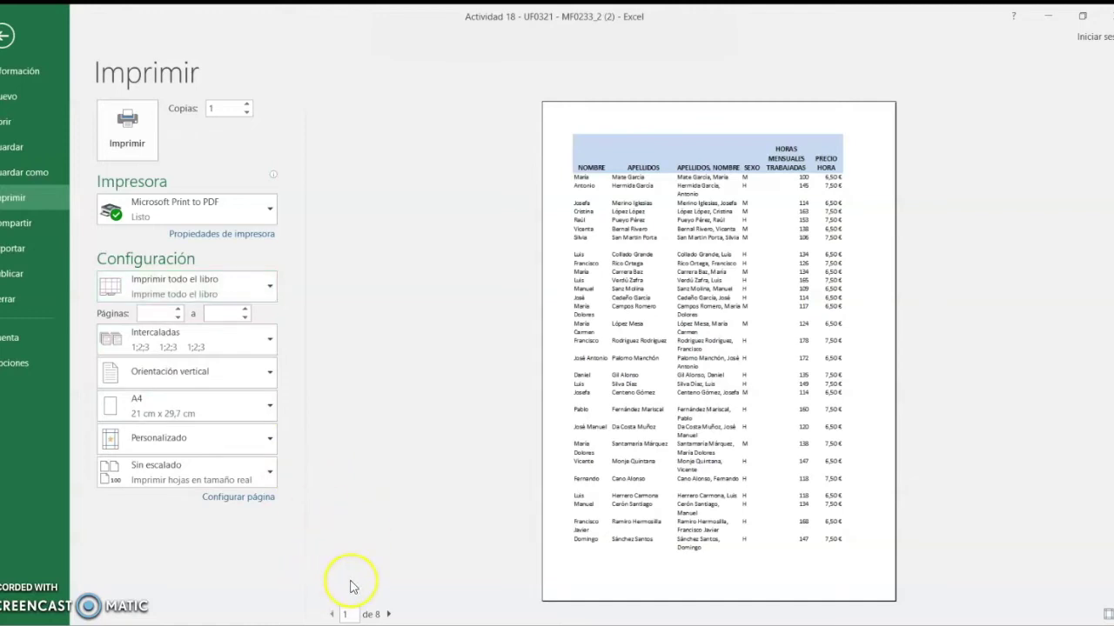
- Apply Estrecho margins, leaving collated copies and portrait orientation unchanged
click(267, 341)
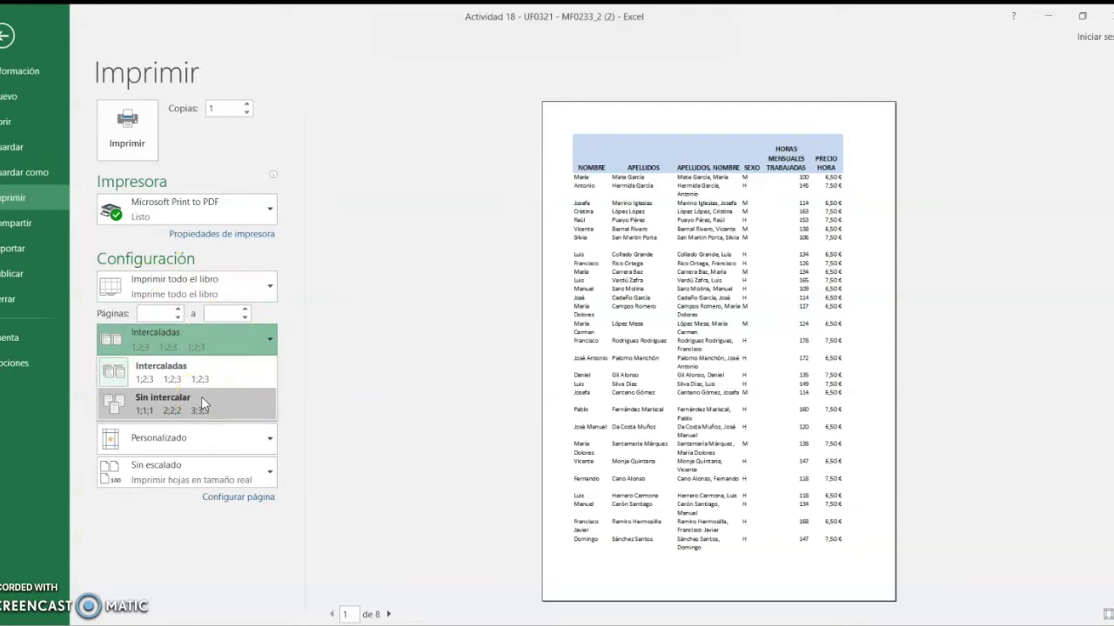
click(270, 444)
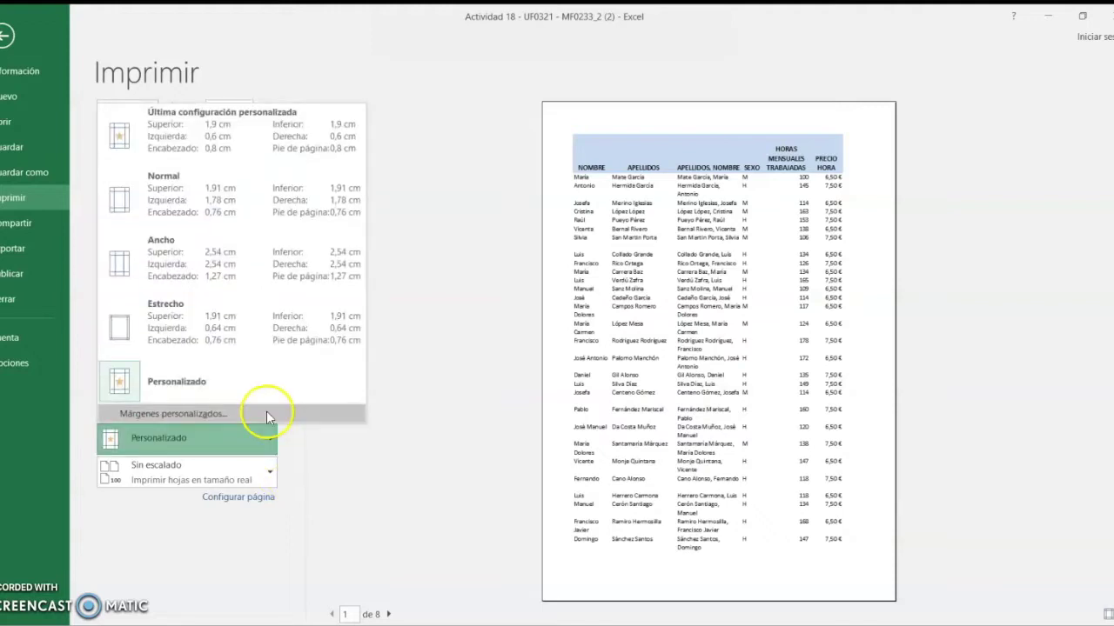
click(194, 316)
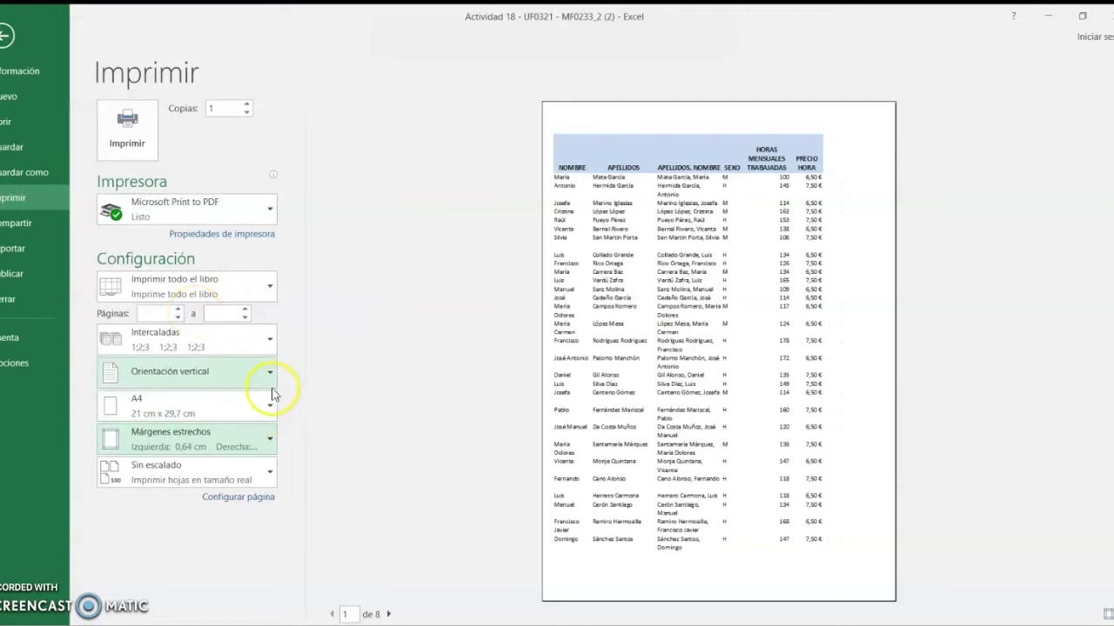
click(271, 375)
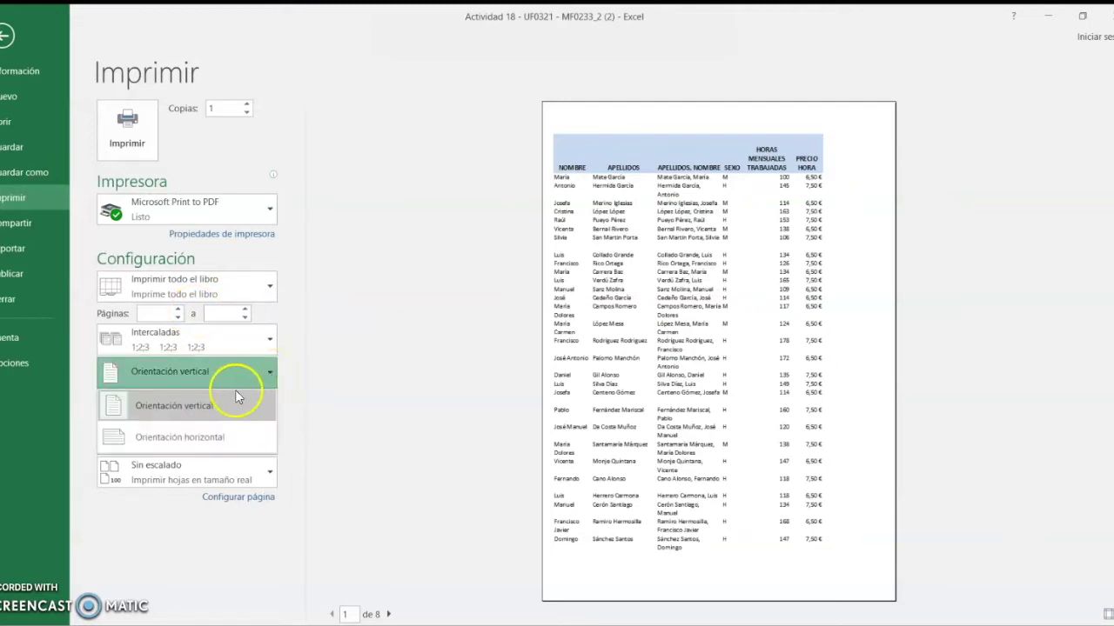
- Try landscape orientation, then go back to portrait and normal margins
click(203, 417)
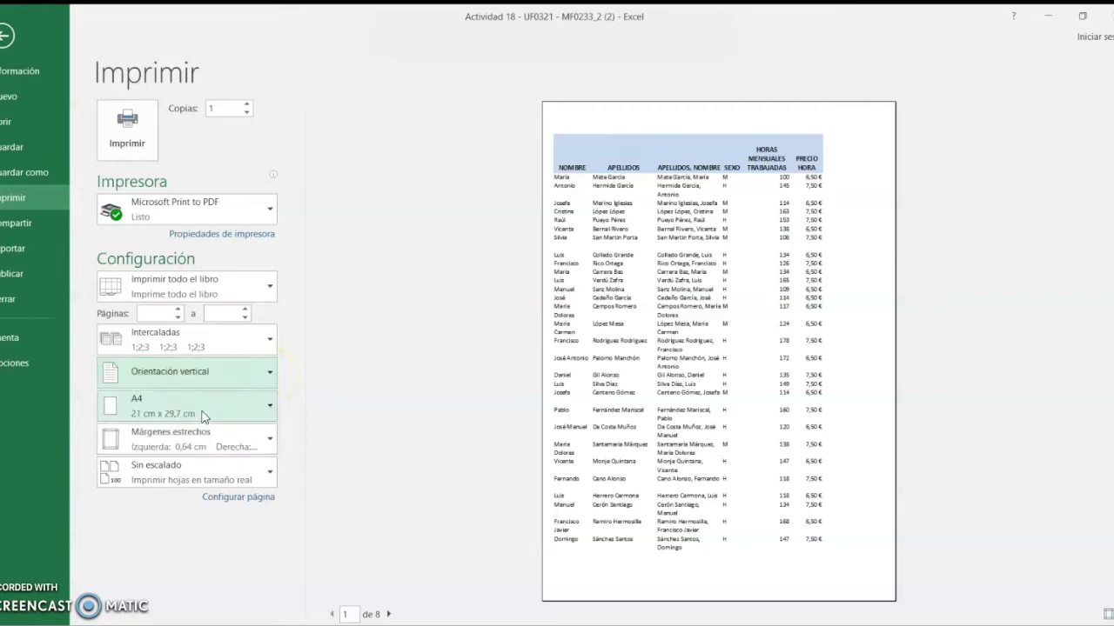
click(270, 373)
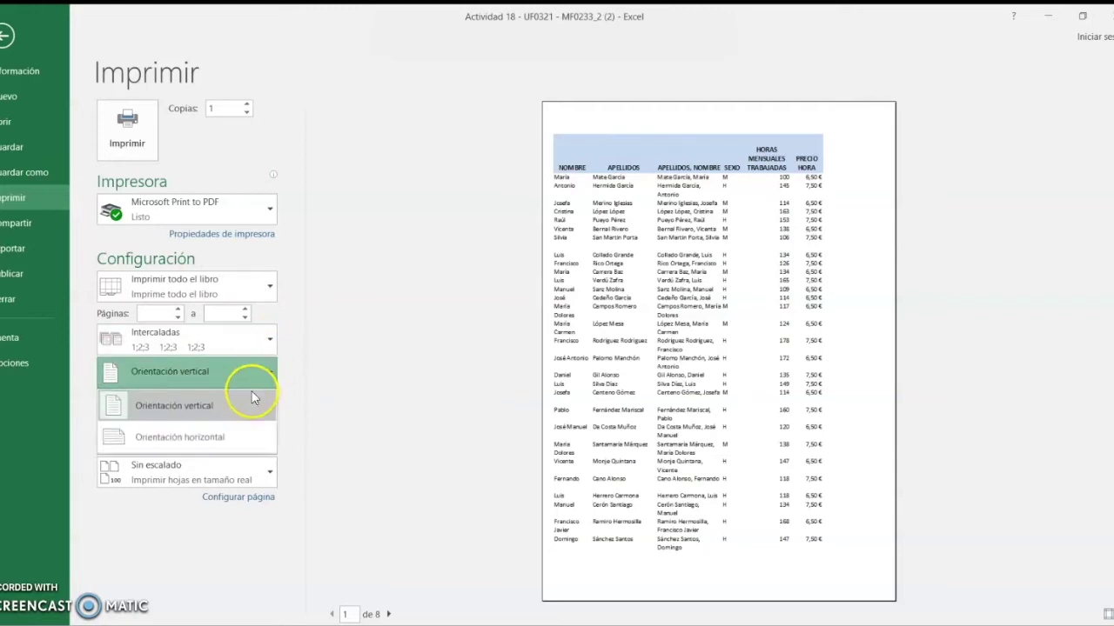
click(214, 435)
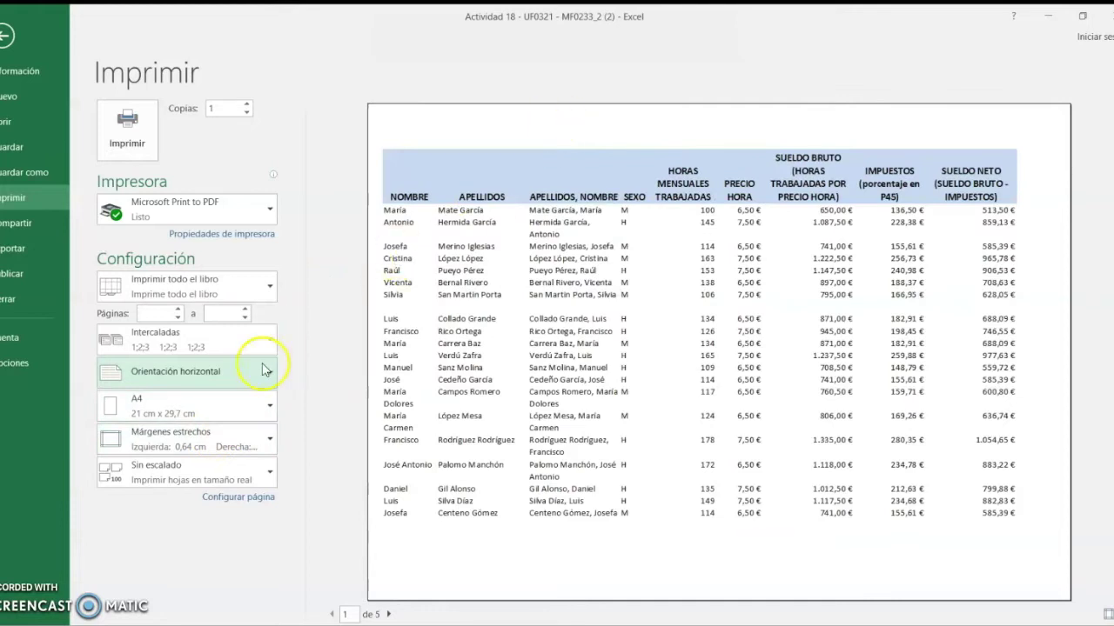
click(270, 371)
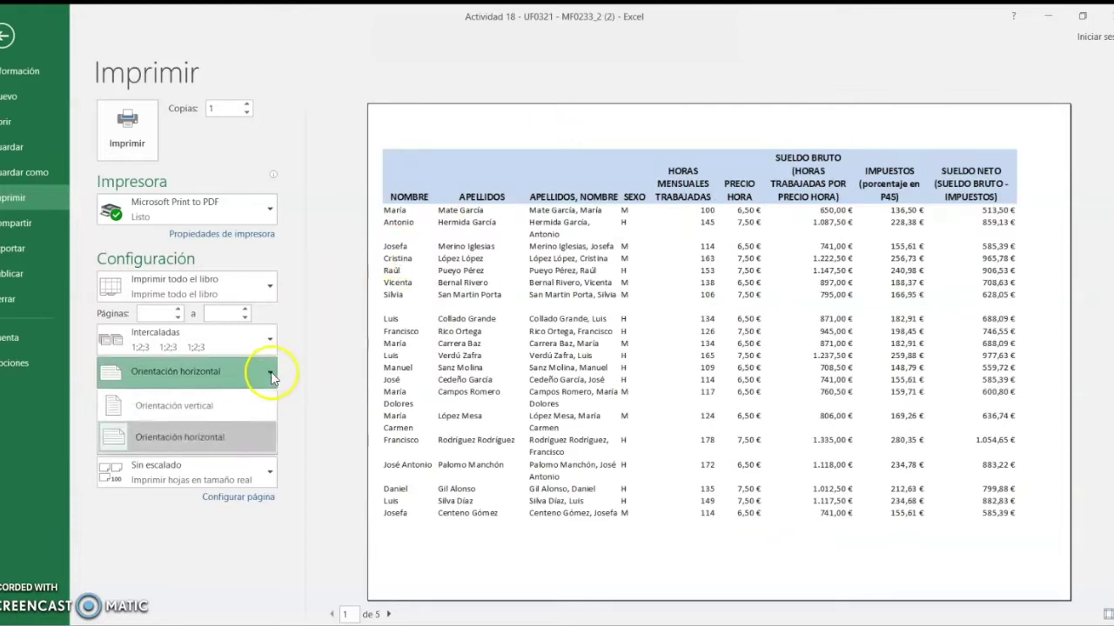
click(217, 408)
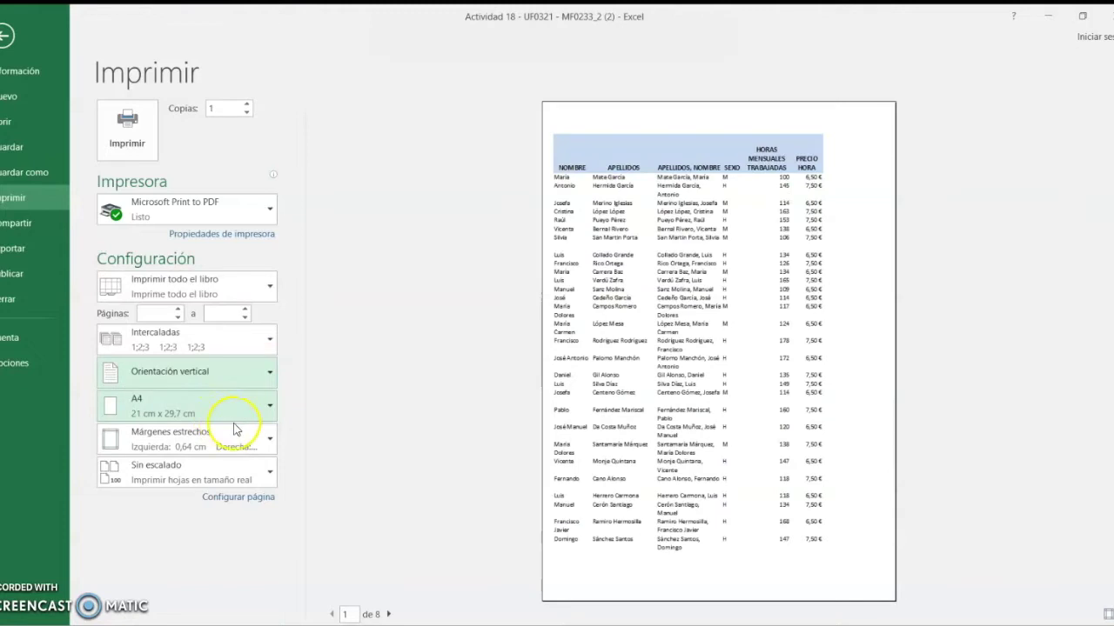
click(269, 440)
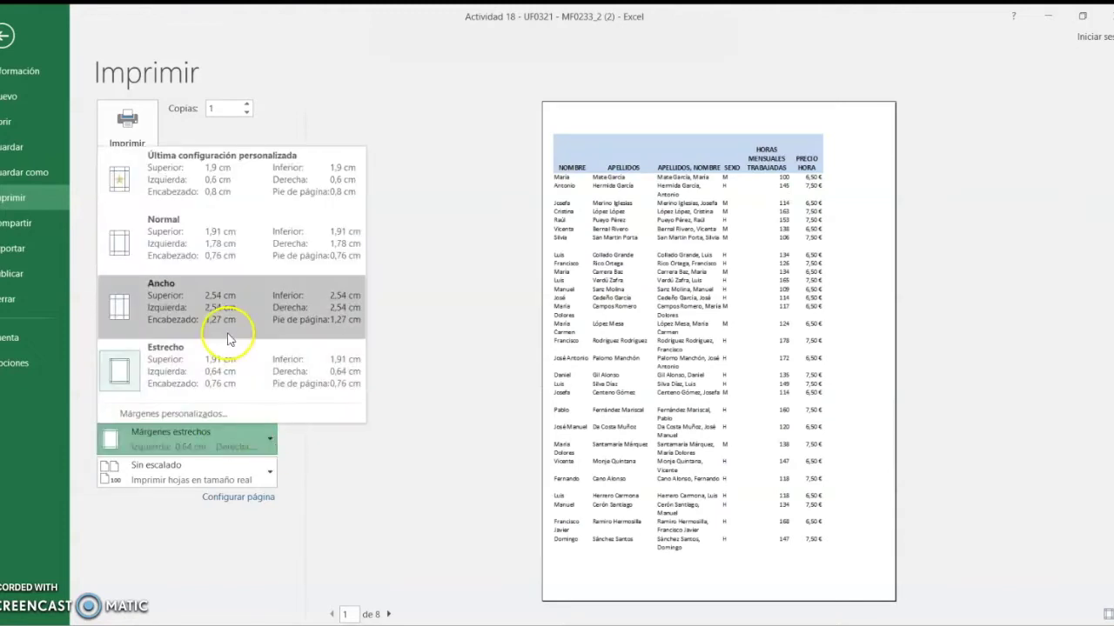
click(225, 253)
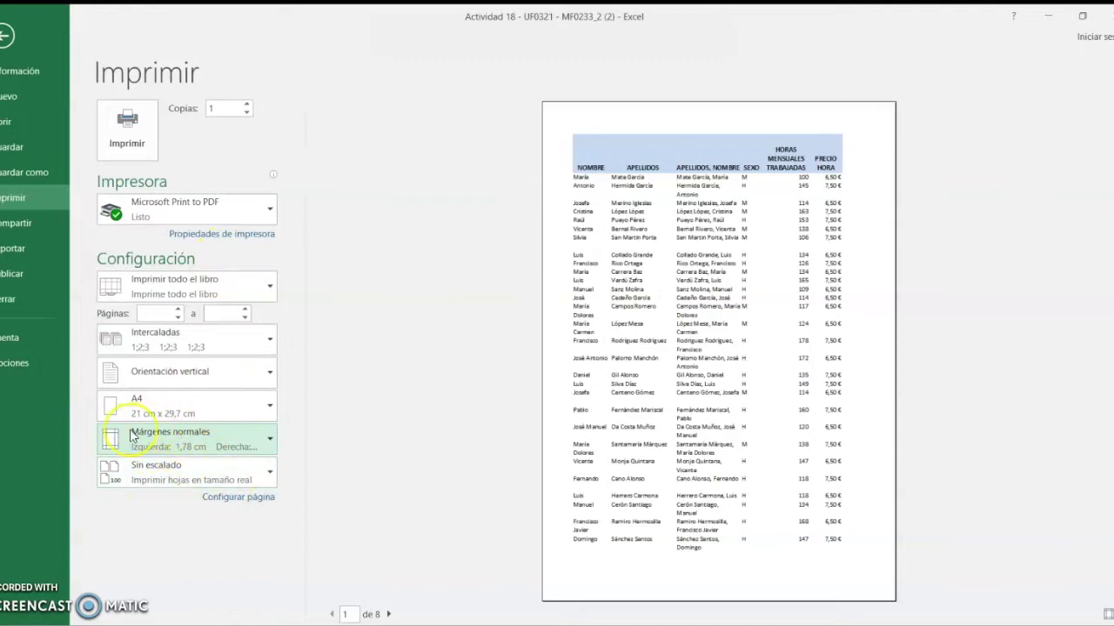
- Try fitting the sheet on one page, then all columns on one page, checking the preview pages
click(275, 474)
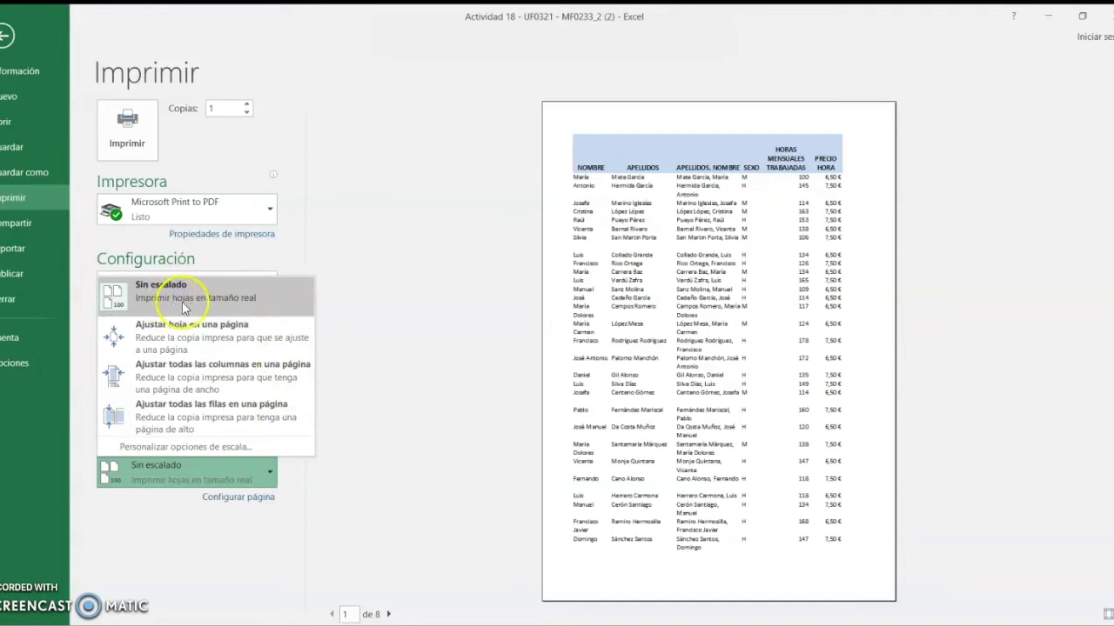
click(178, 329)
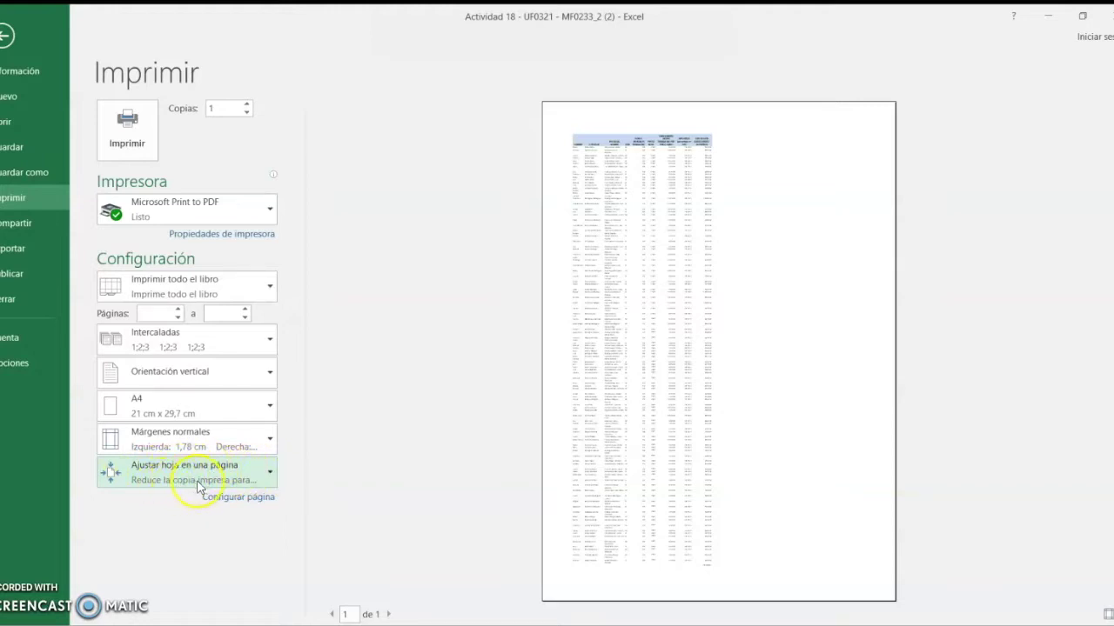
click(250, 484)
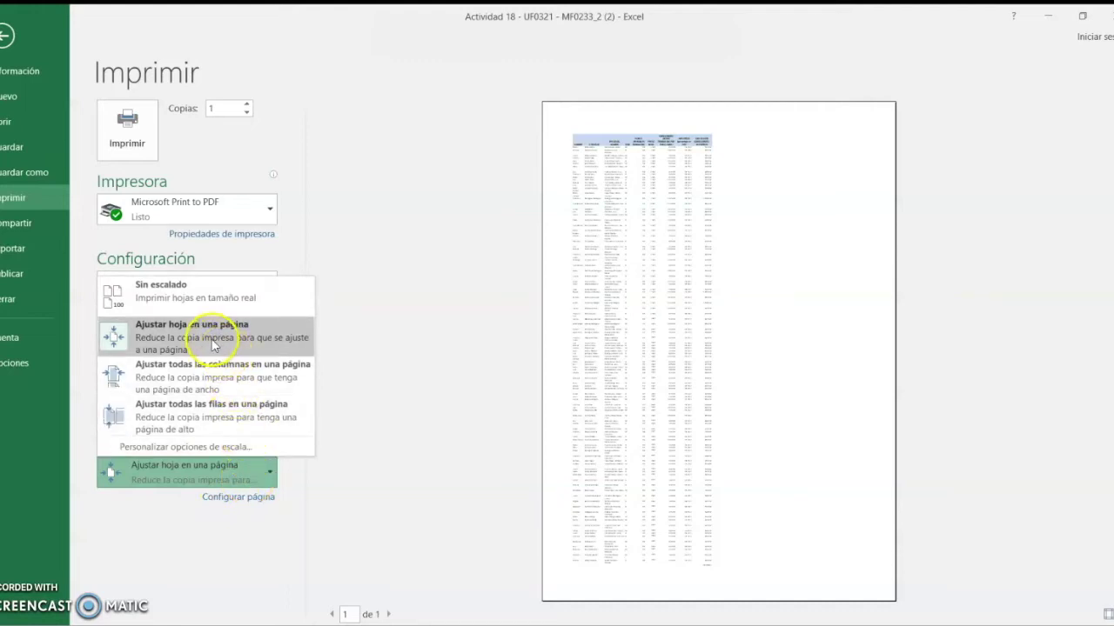
click(214, 371)
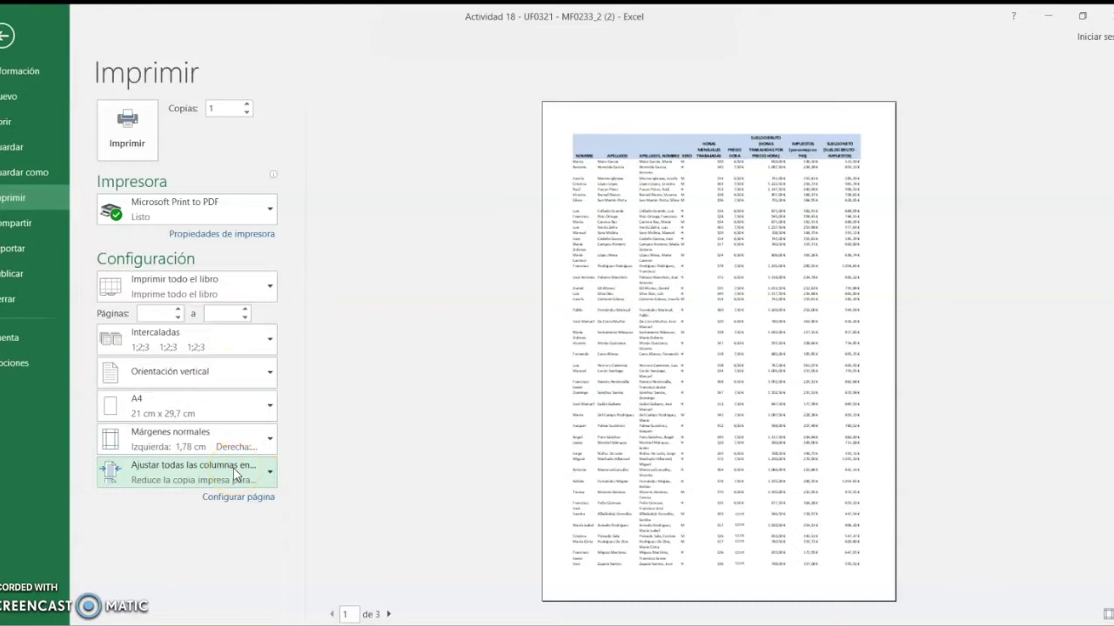
click(270, 475)
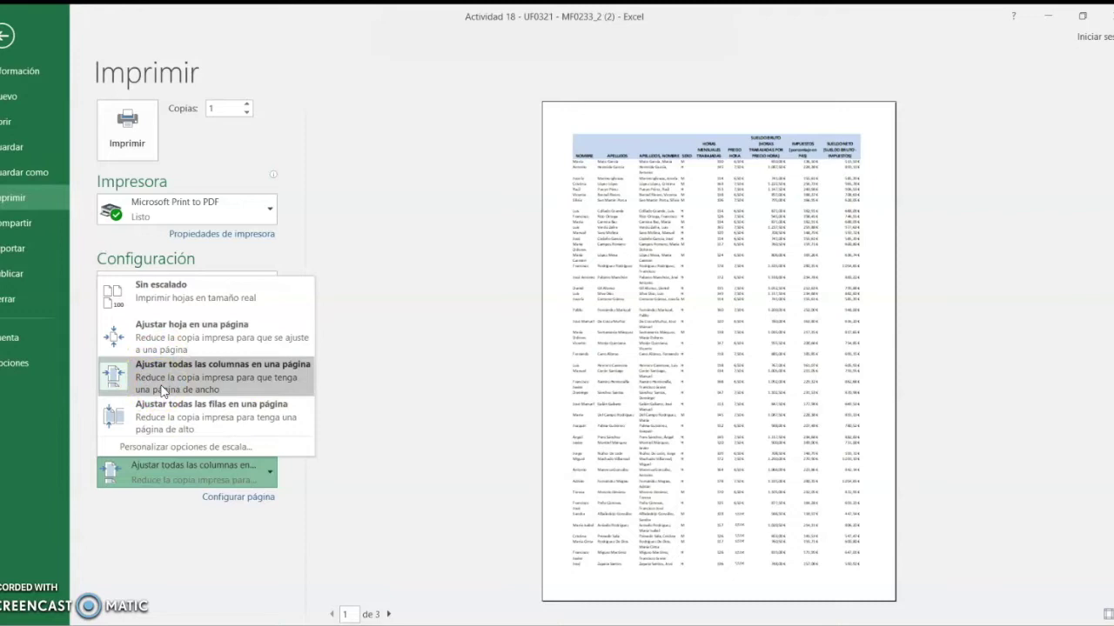
click(394, 616)
double_click(388, 615)
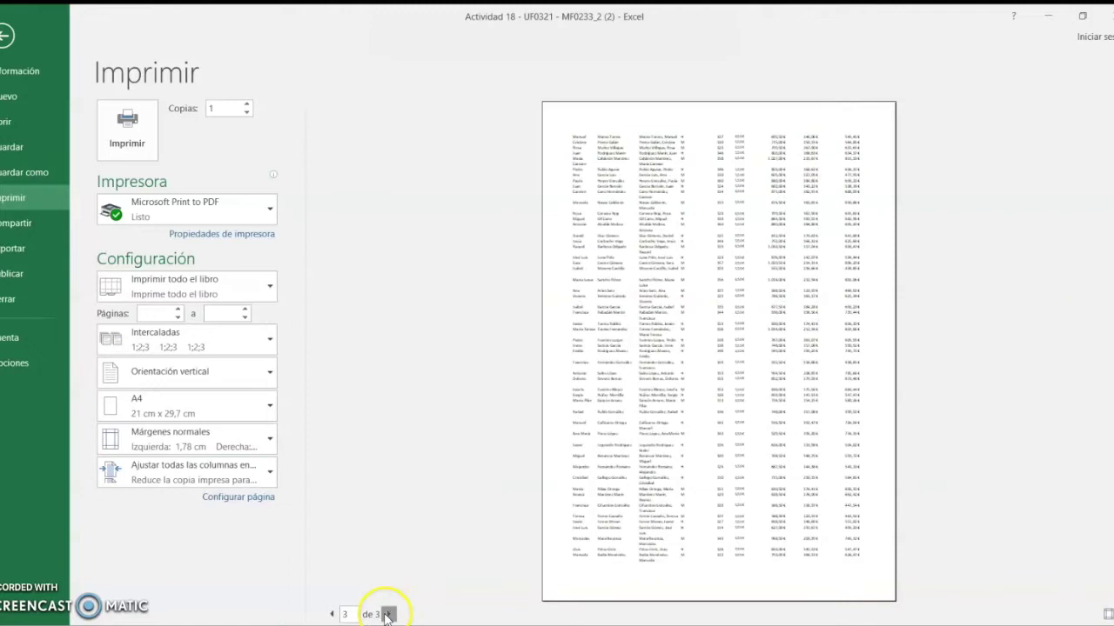
click(332, 616)
click(333, 616)
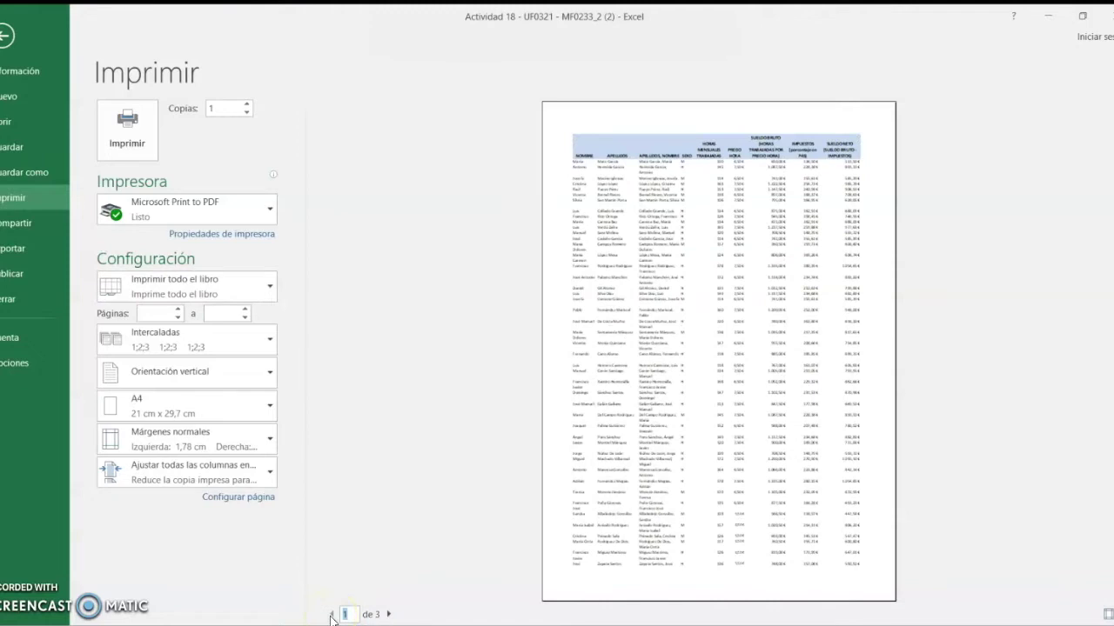
- Try fitting all rows on one page, then set scaling back to none
click(271, 473)
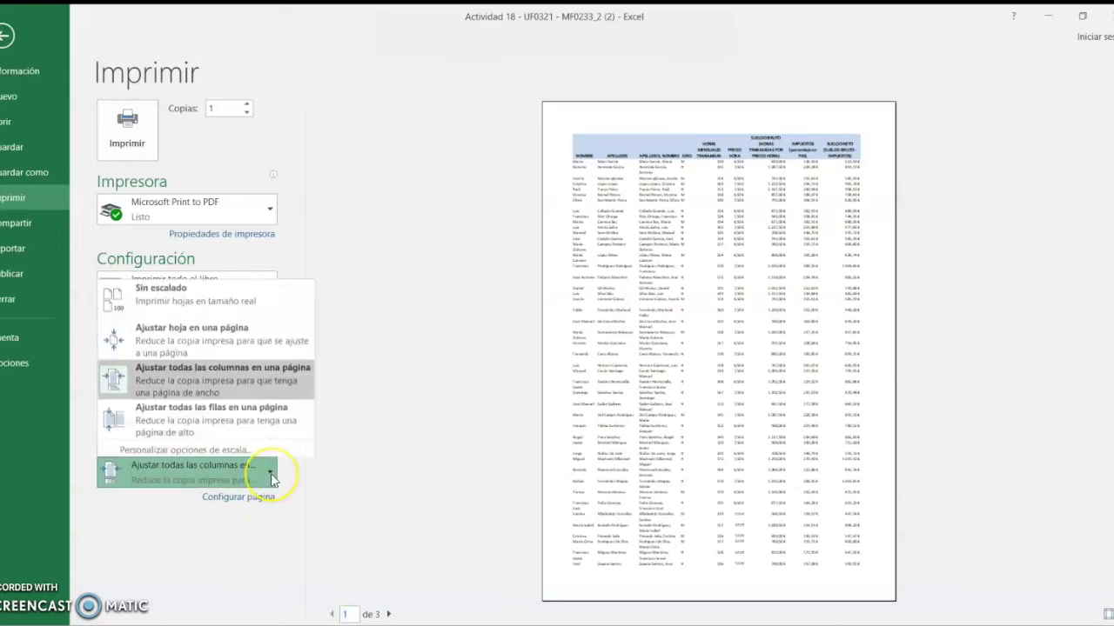
click(242, 411)
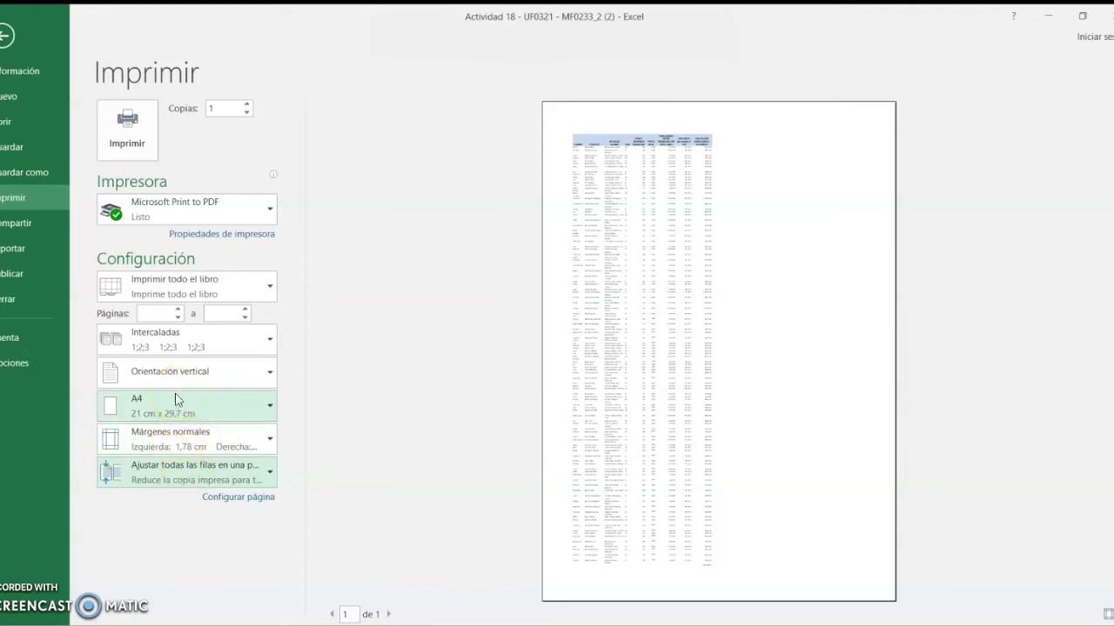
click(155, 472)
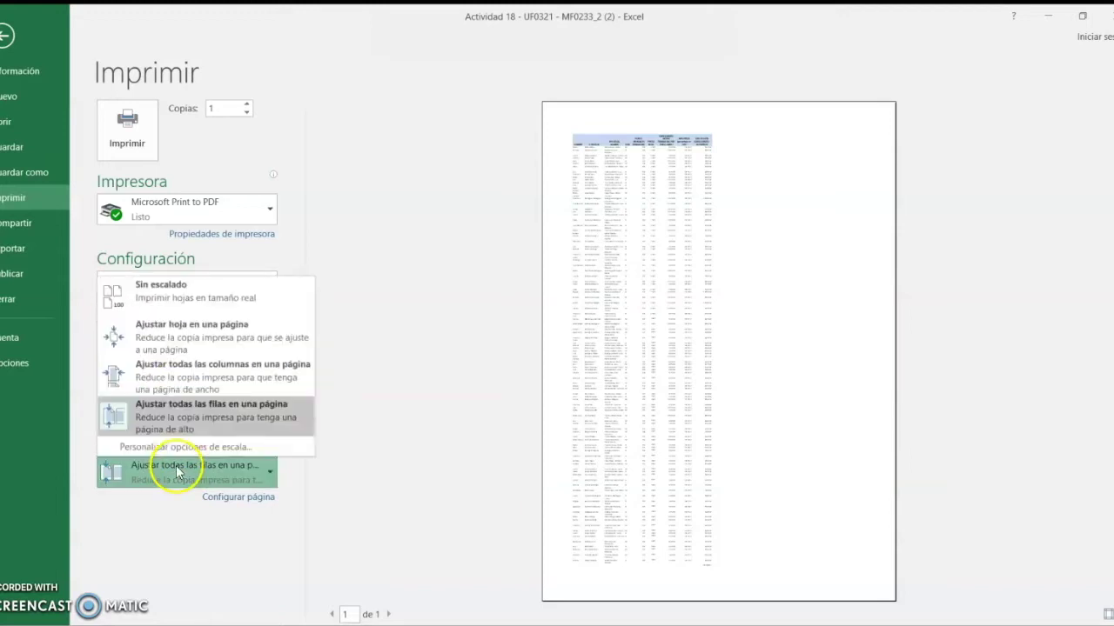
click(170, 299)
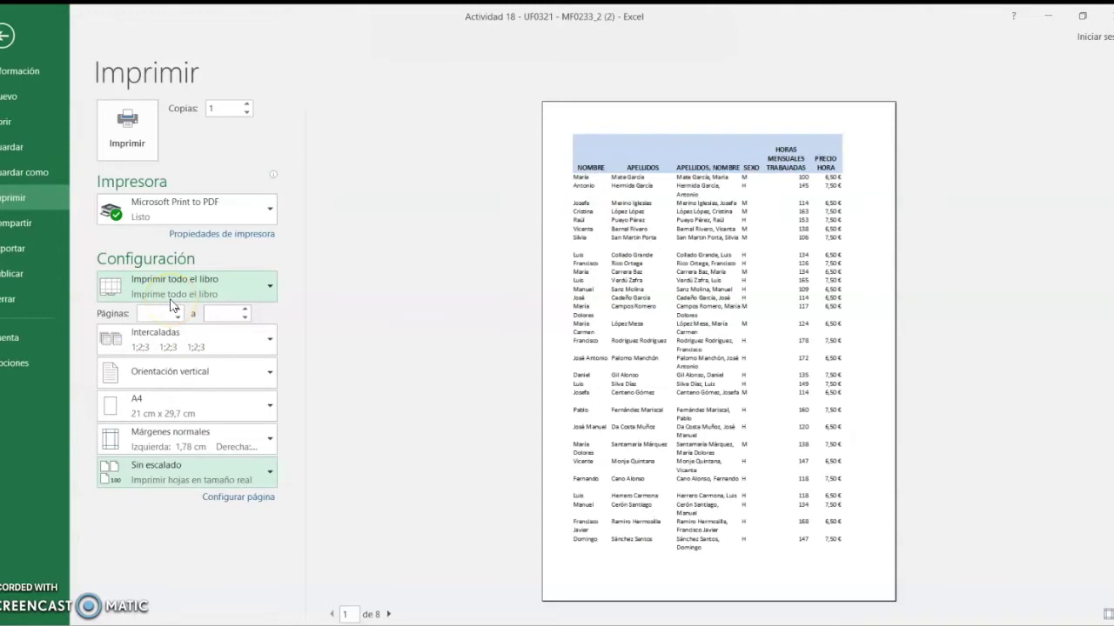
click(24, 122)
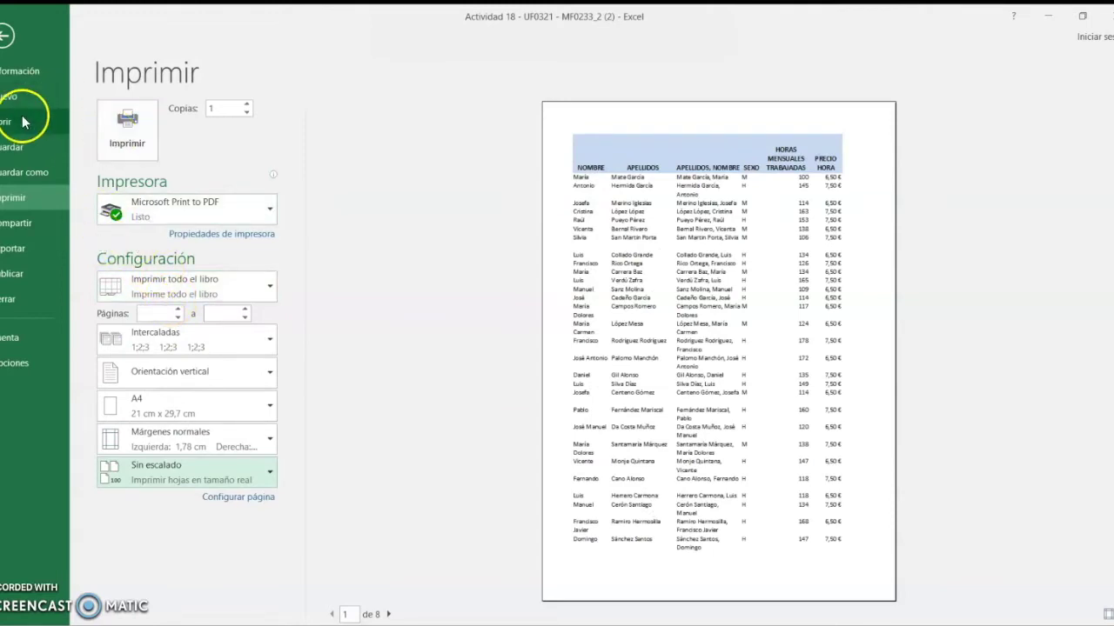
- Back in the print settings, switch the print scope to Imprimir selección
click(5, 40)
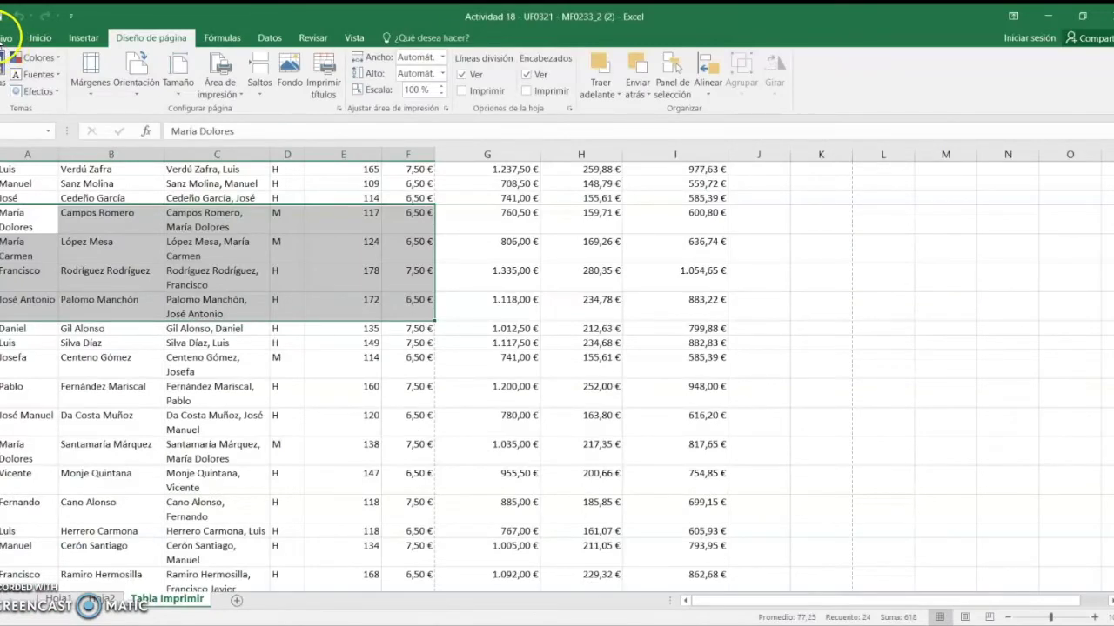
click(5, 39)
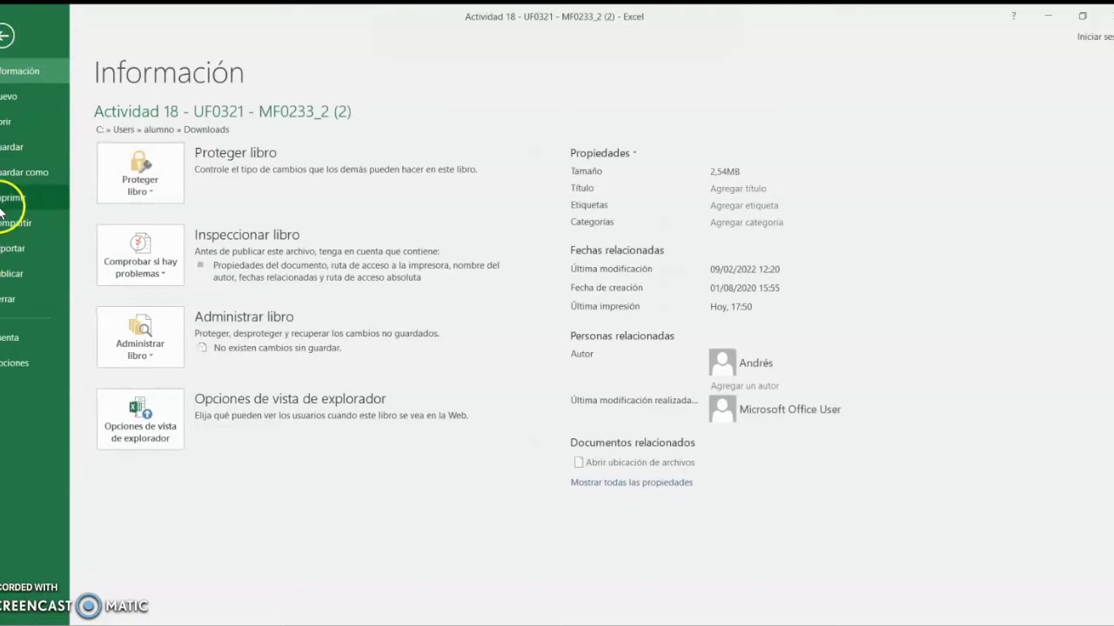
click(11, 198)
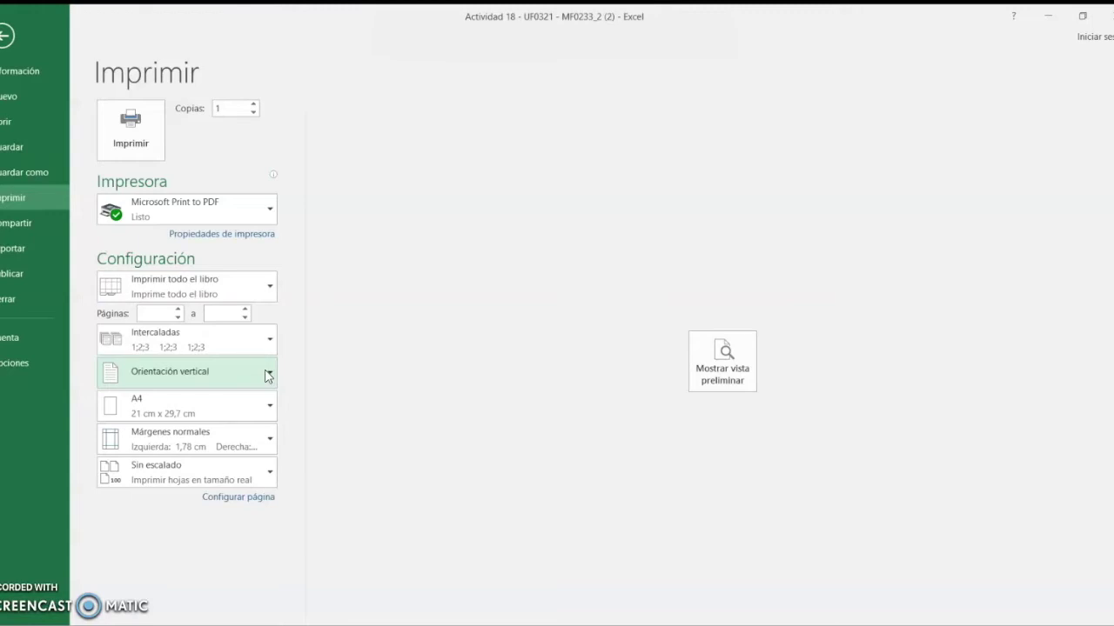
click(268, 376)
click(261, 370)
click(271, 290)
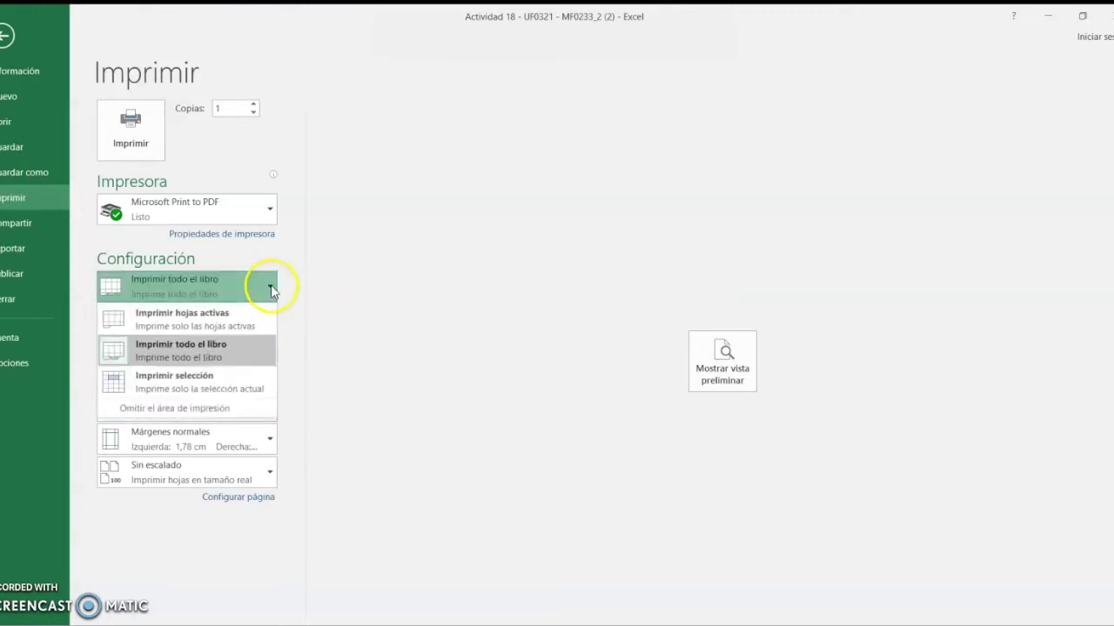
click(184, 384)
click(184, 385)
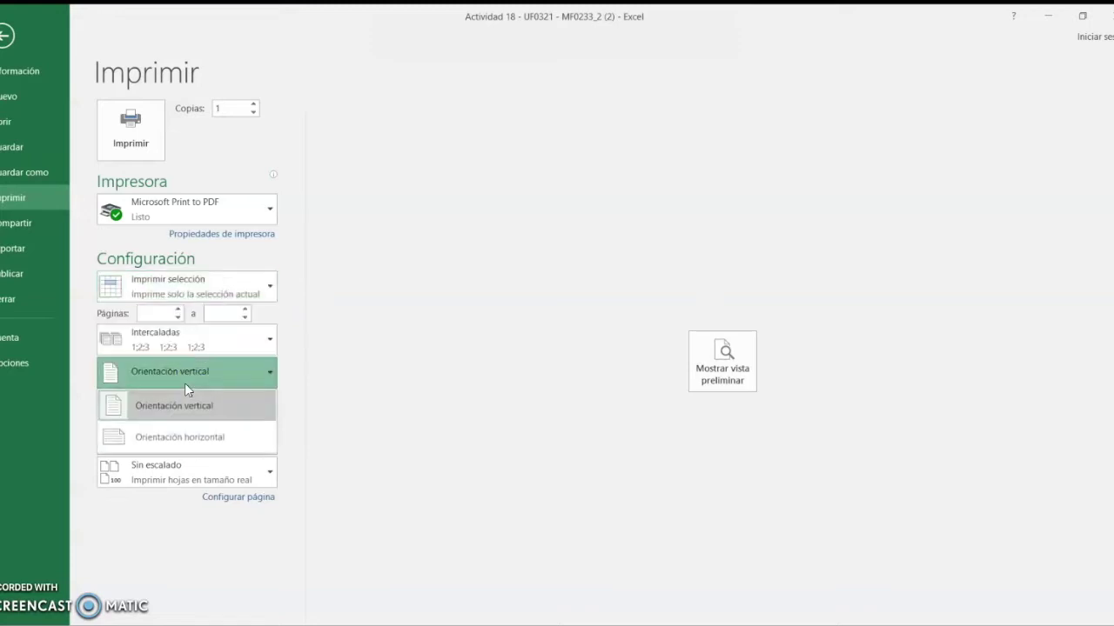
click(269, 289)
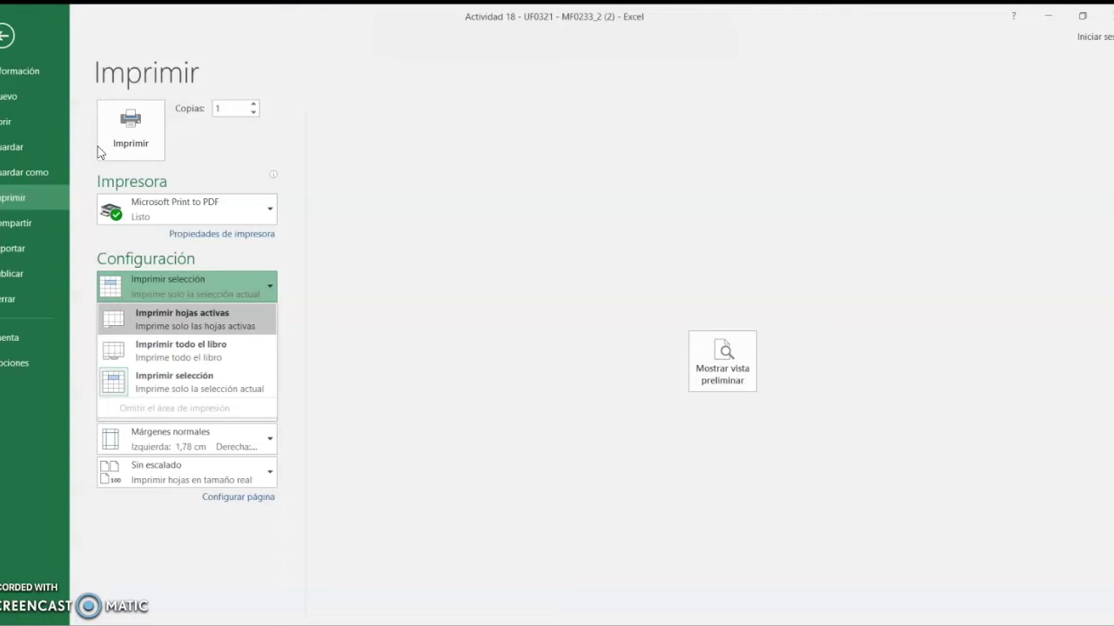
- On the worksheet, toggle the gridlines view and turn on printing of gridlines
click(7, 36)
click(278, 356)
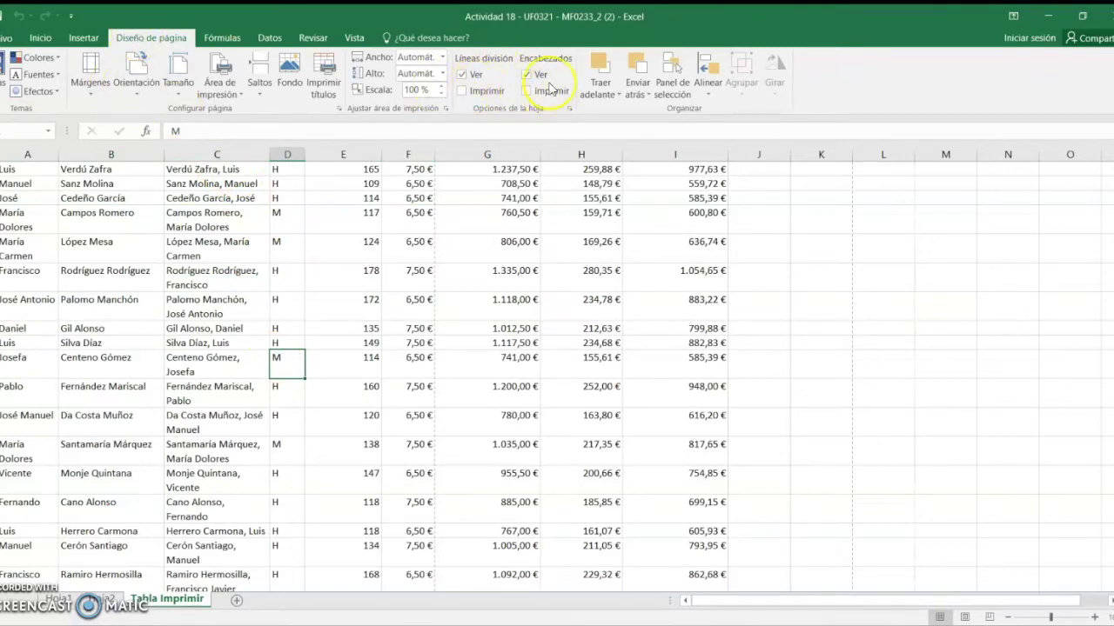
click(475, 75)
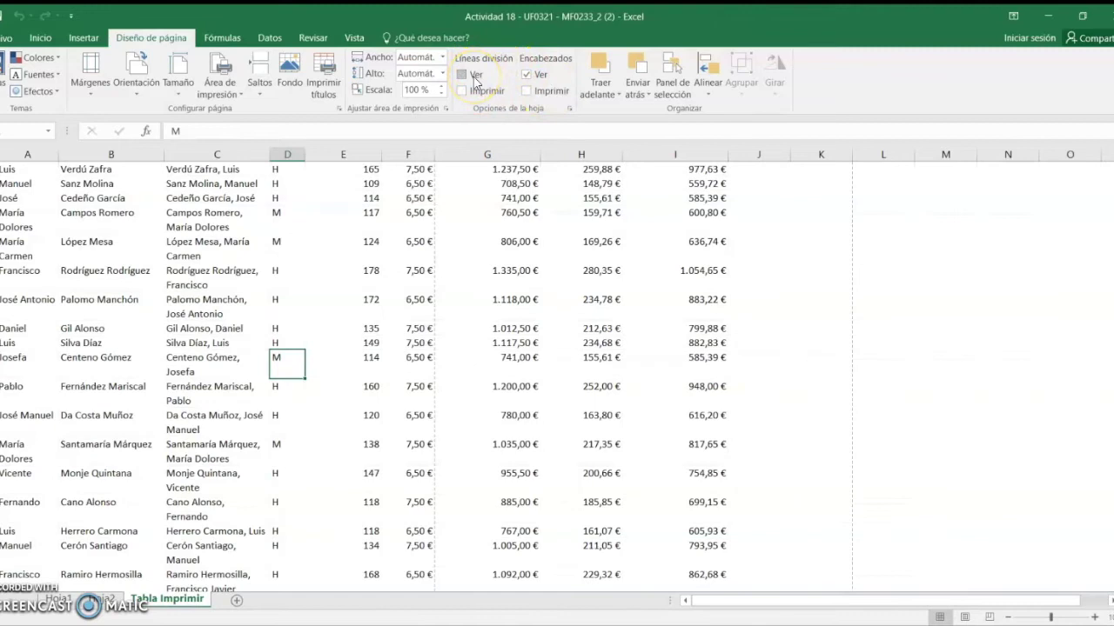
click(475, 79)
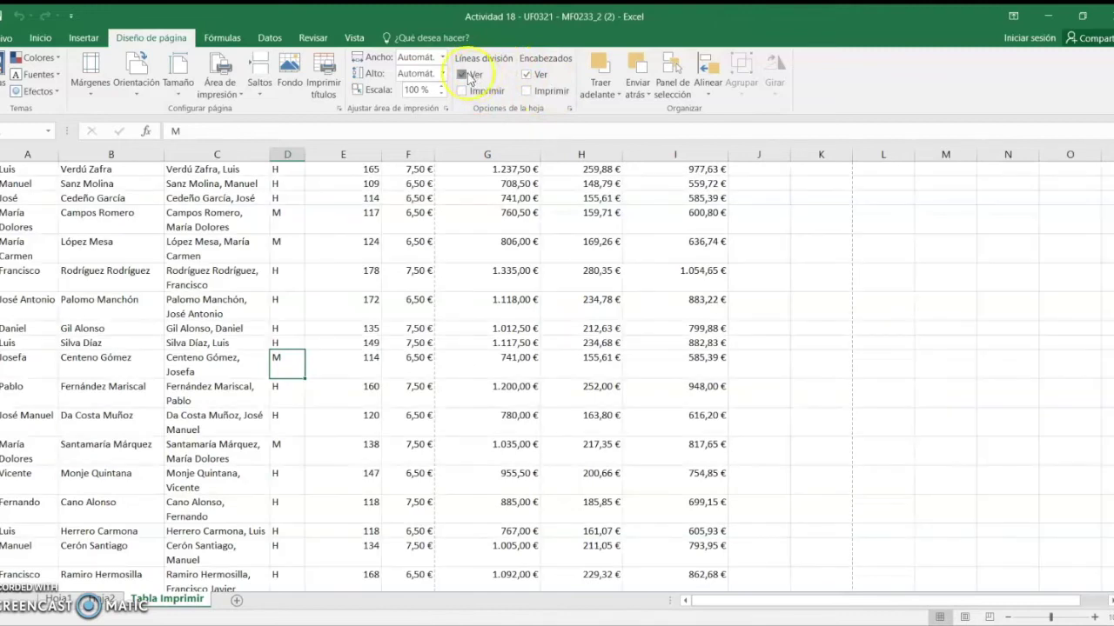
click(468, 77)
click(475, 76)
click(462, 75)
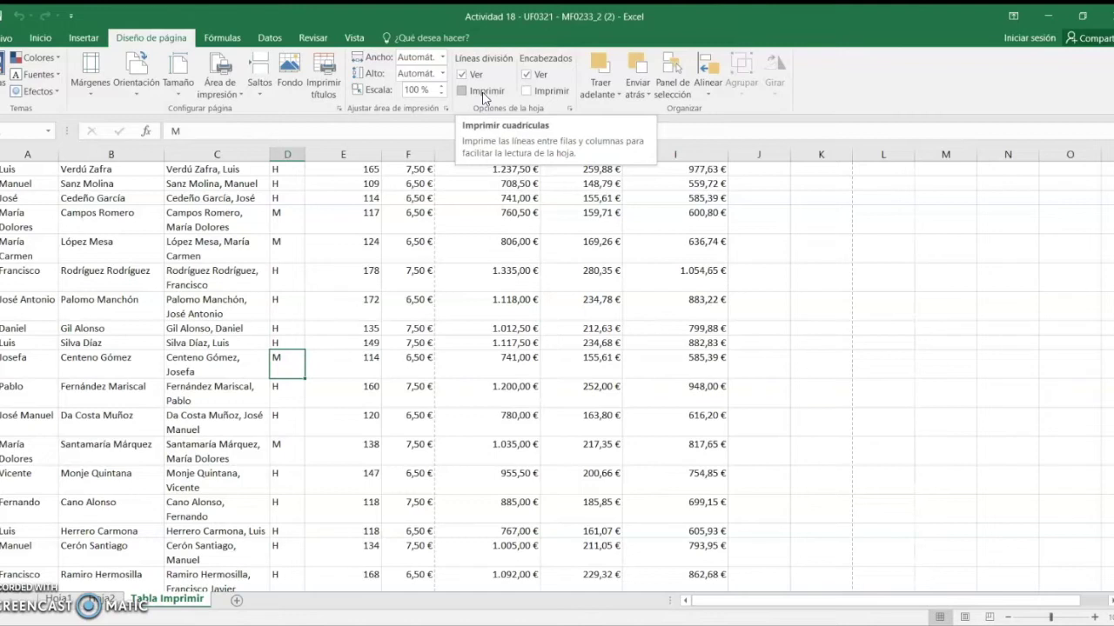
click(482, 91)
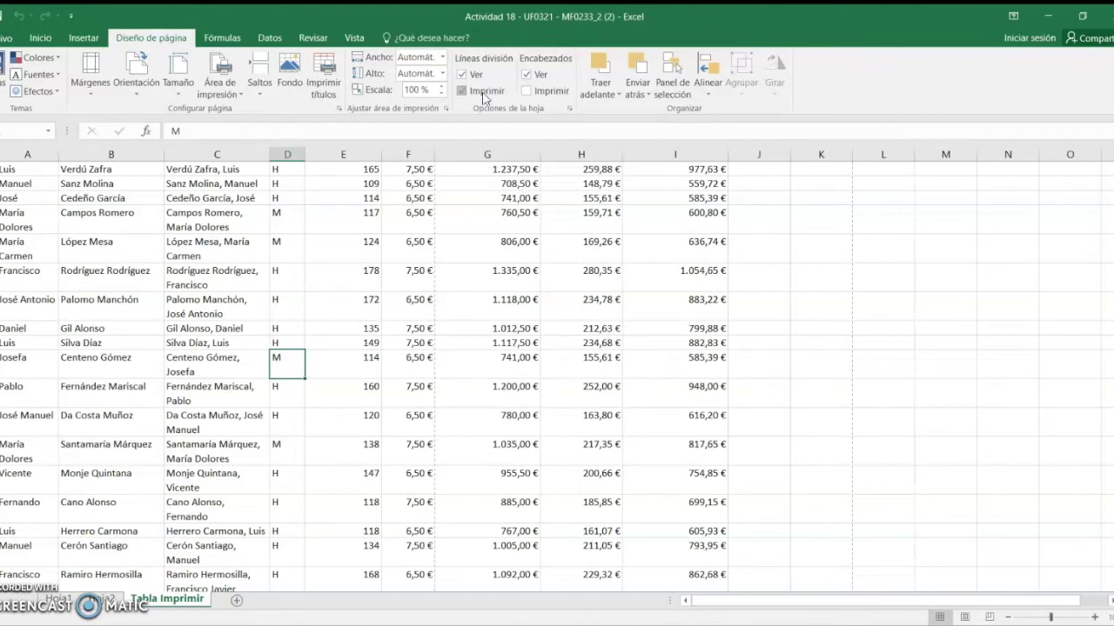
- Set printing to Imprimir hojas activas and preview the table
click(4, 37)
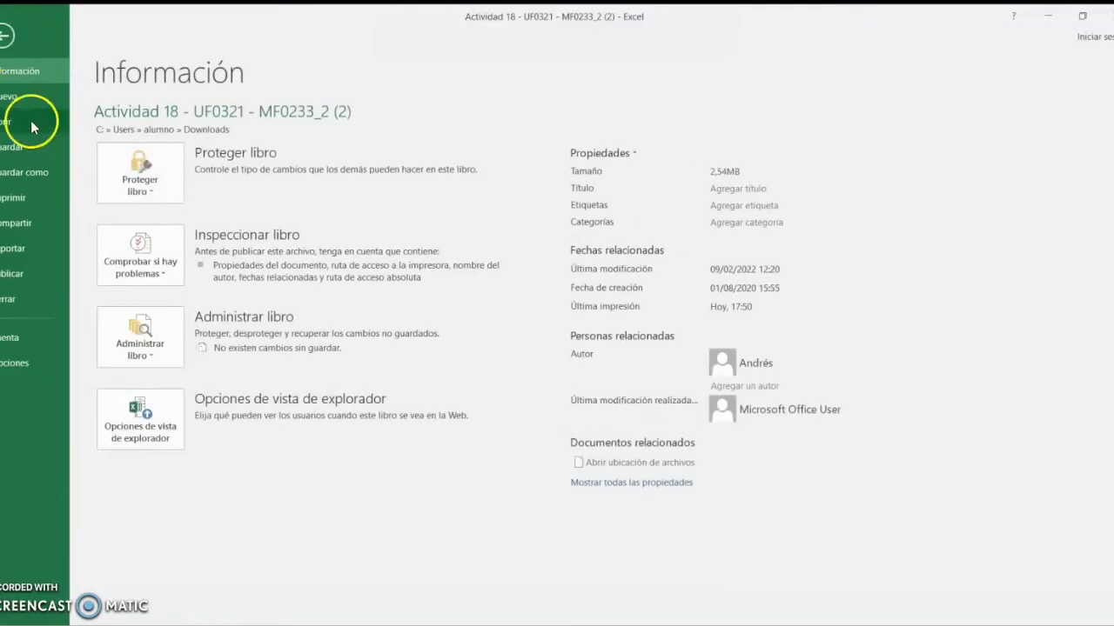
click(15, 205)
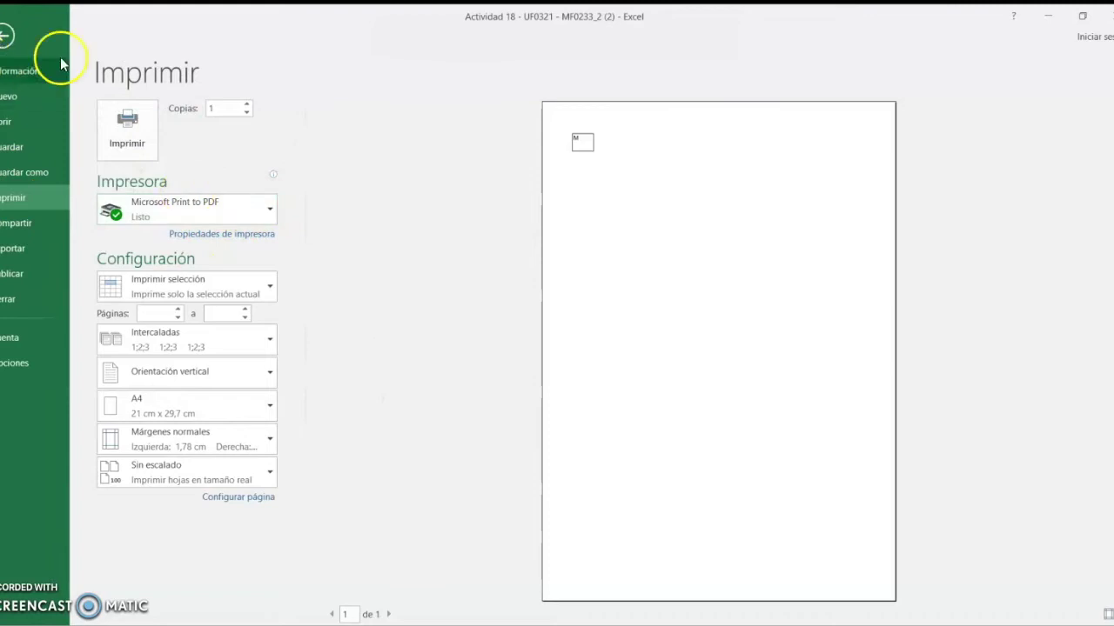
click(272, 288)
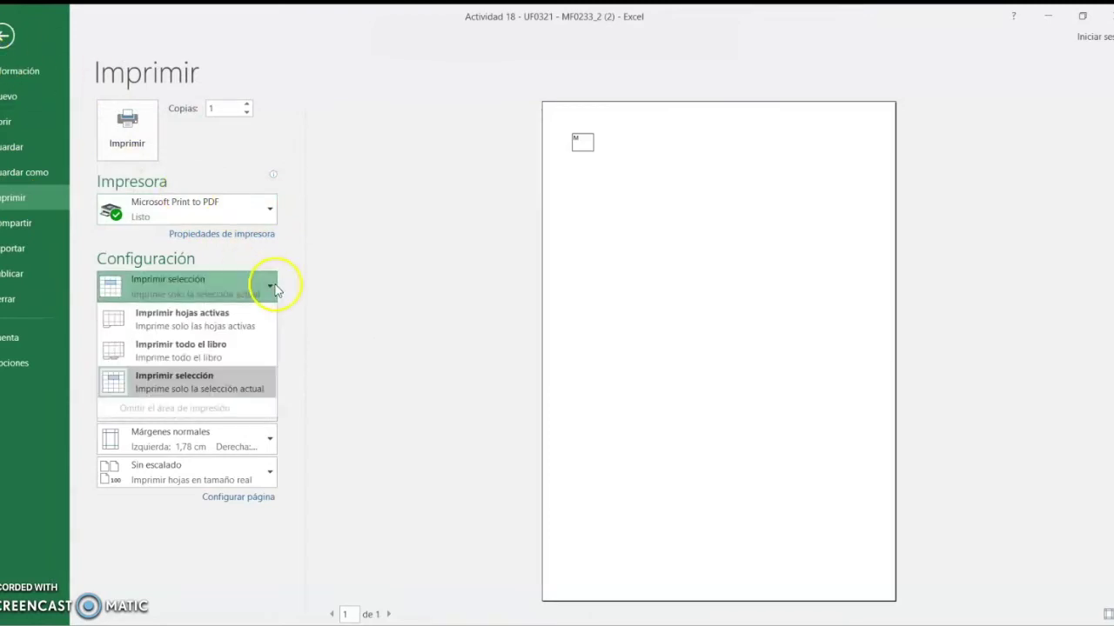
click(233, 315)
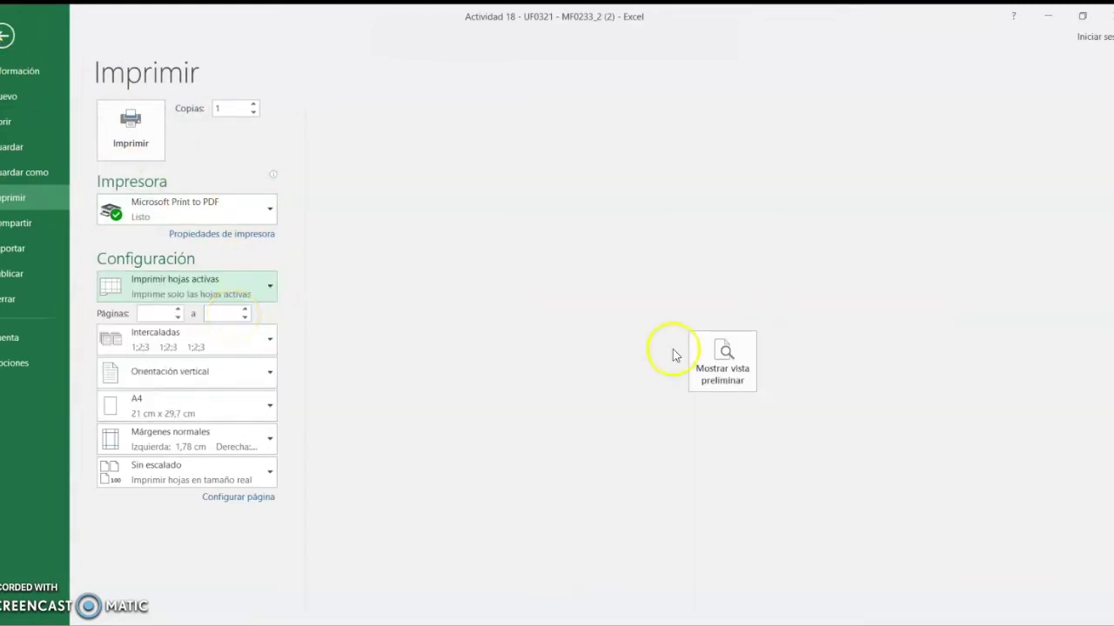
click(722, 360)
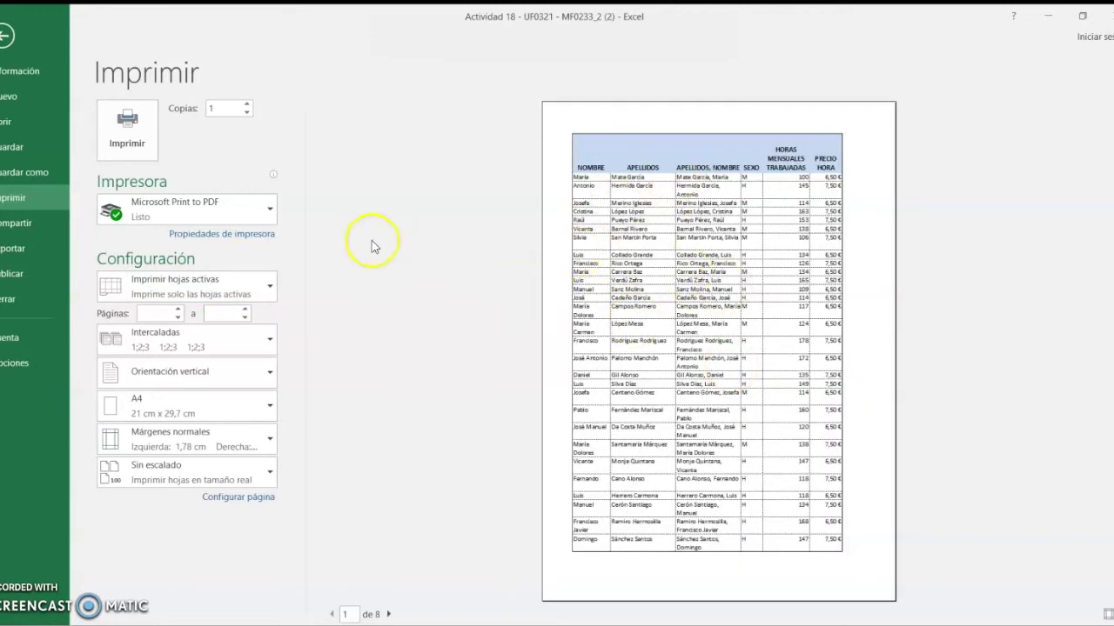
- Return to the worksheet and reopen the File backstage
click(4, 37)
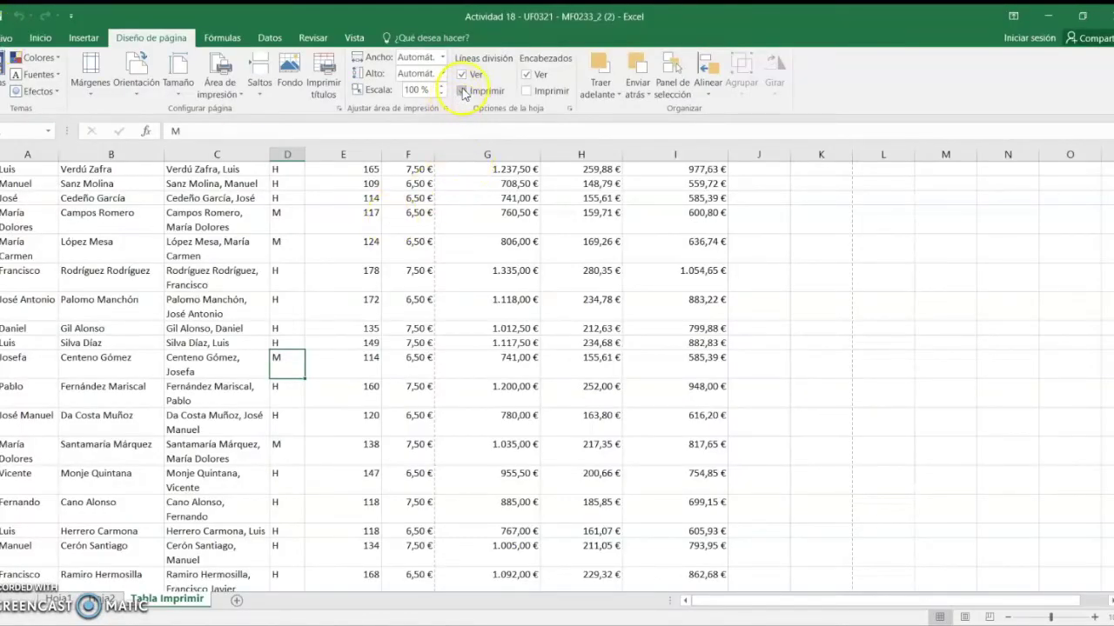
scroll(224, 391, up, 5)
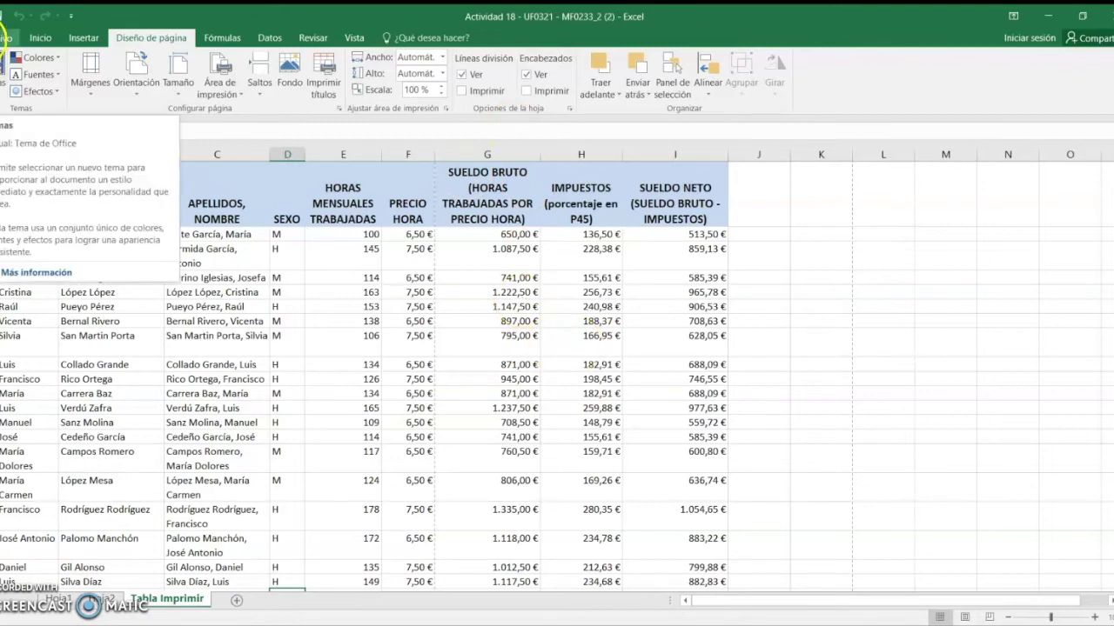
click(4, 37)
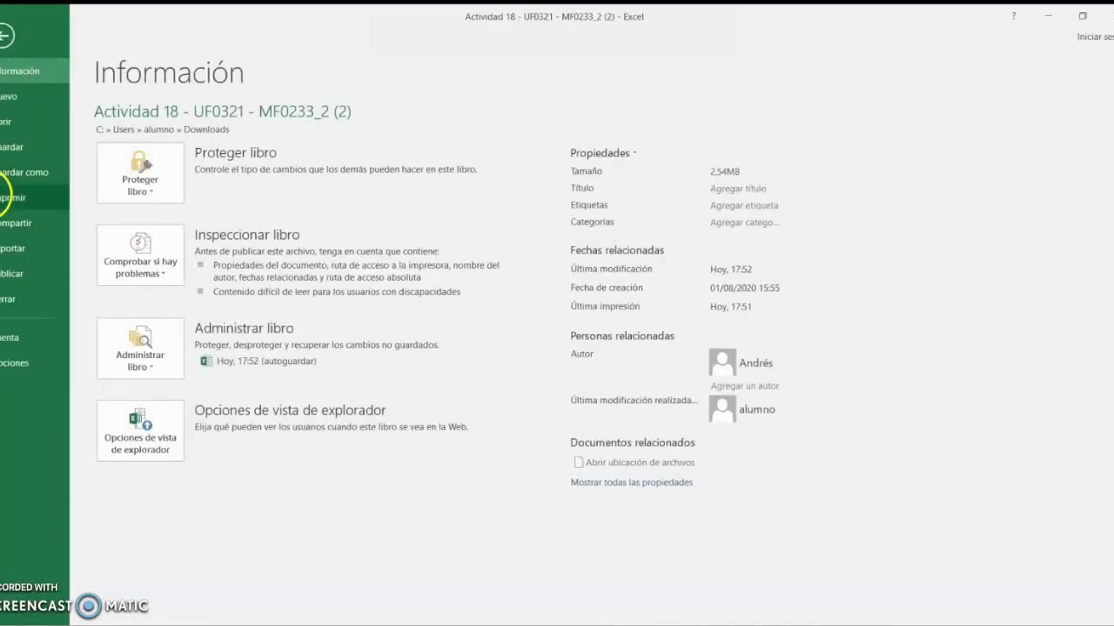
- Preview the eight-page payroll printout and go back to the worksheet
click(9, 198)
click(719, 356)
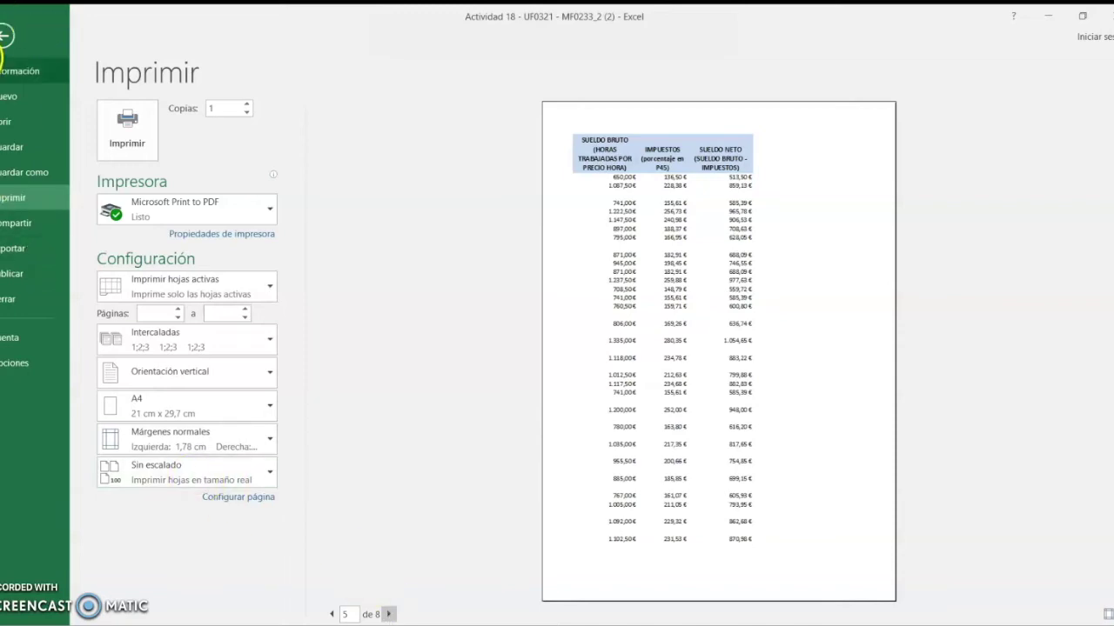
click(6, 36)
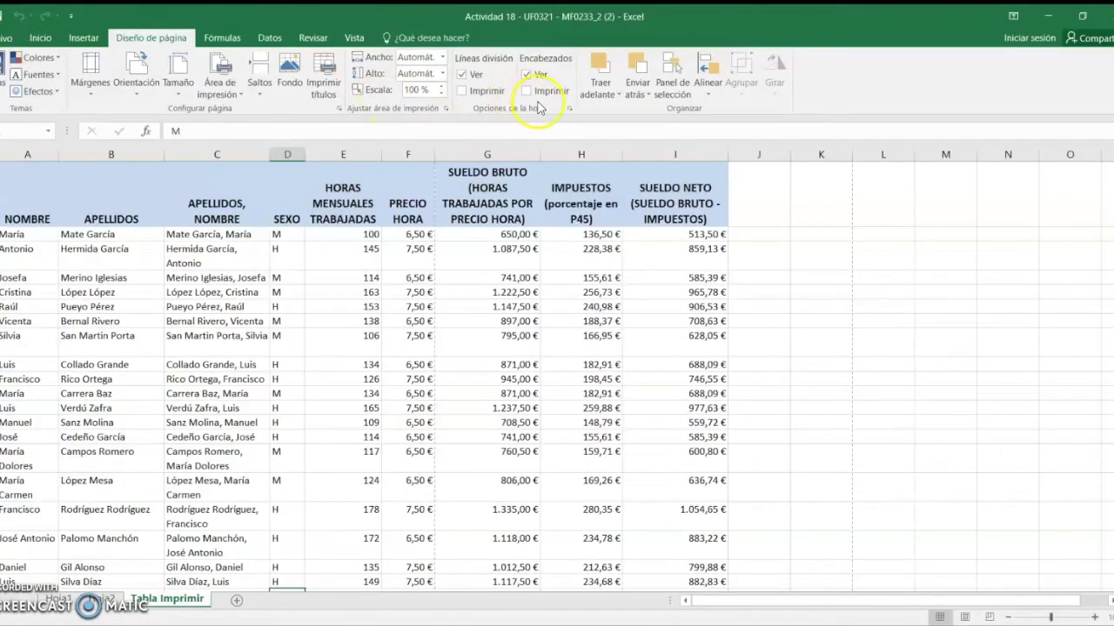
- Open Configurar página on the Hoja tab via Opciones de la hoja and move the dialog aside
click(570, 110)
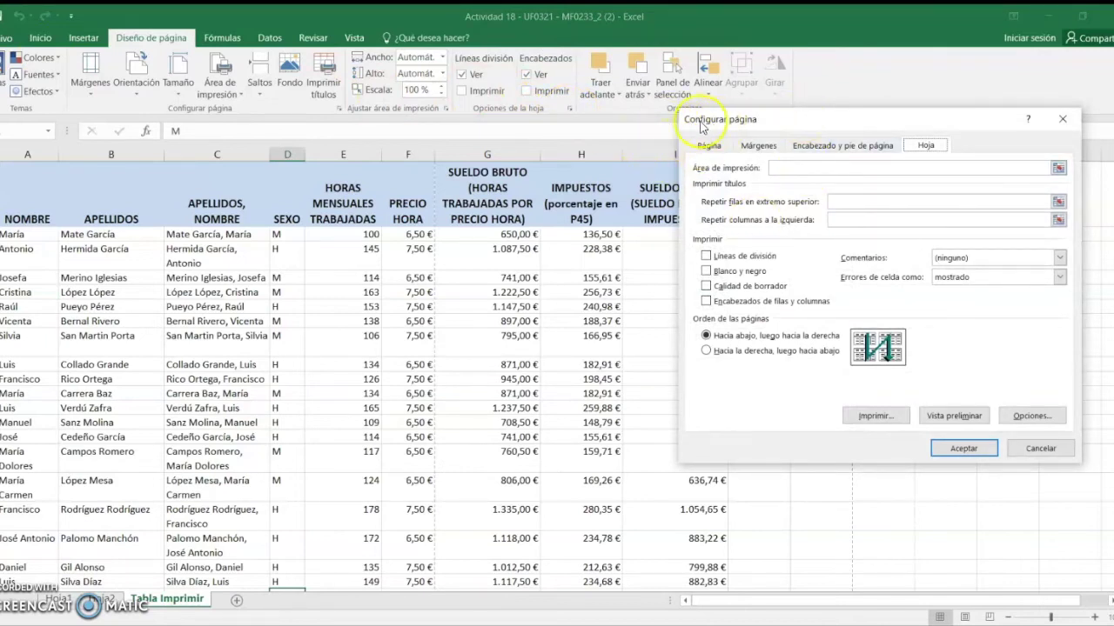
mouse_move(800, 120)
mouse_down()
mouse_move(677, 241)
mouse_move(707, 193)
mouse_up()
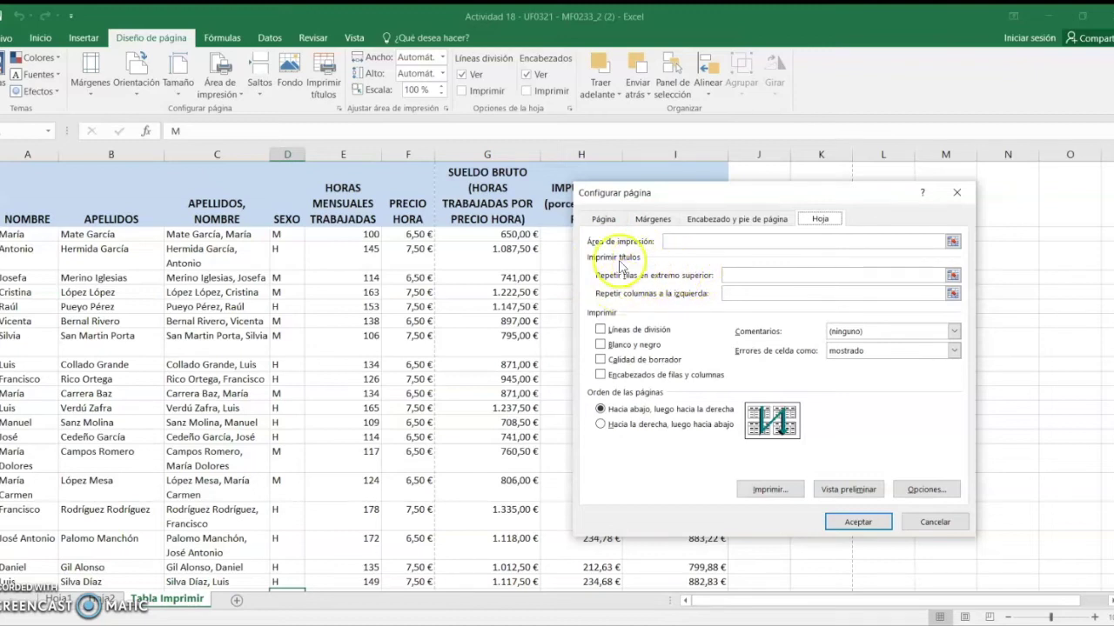
- Set row $1:$1 to repeat at the top and column $C:$C at the left
click(738, 277)
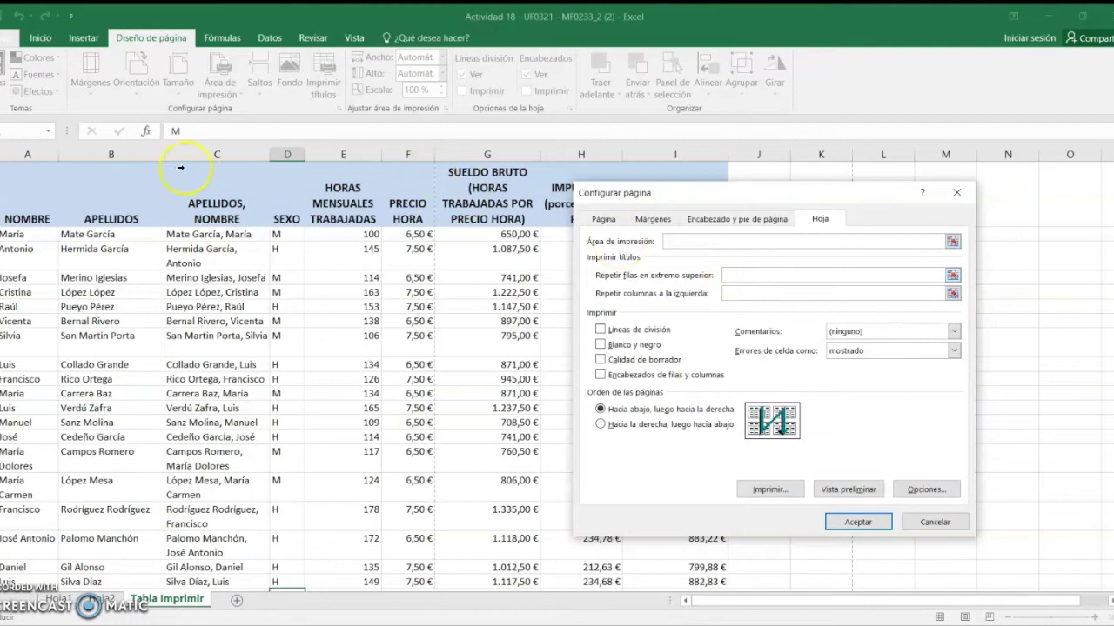
click(68, 189)
click(222, 168)
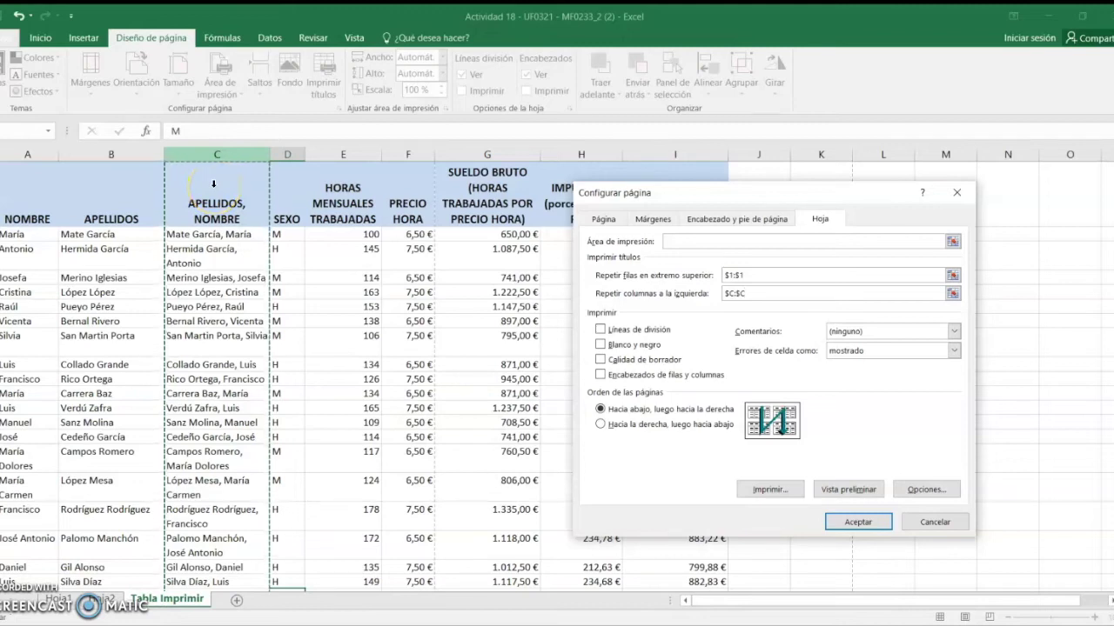
click(733, 293)
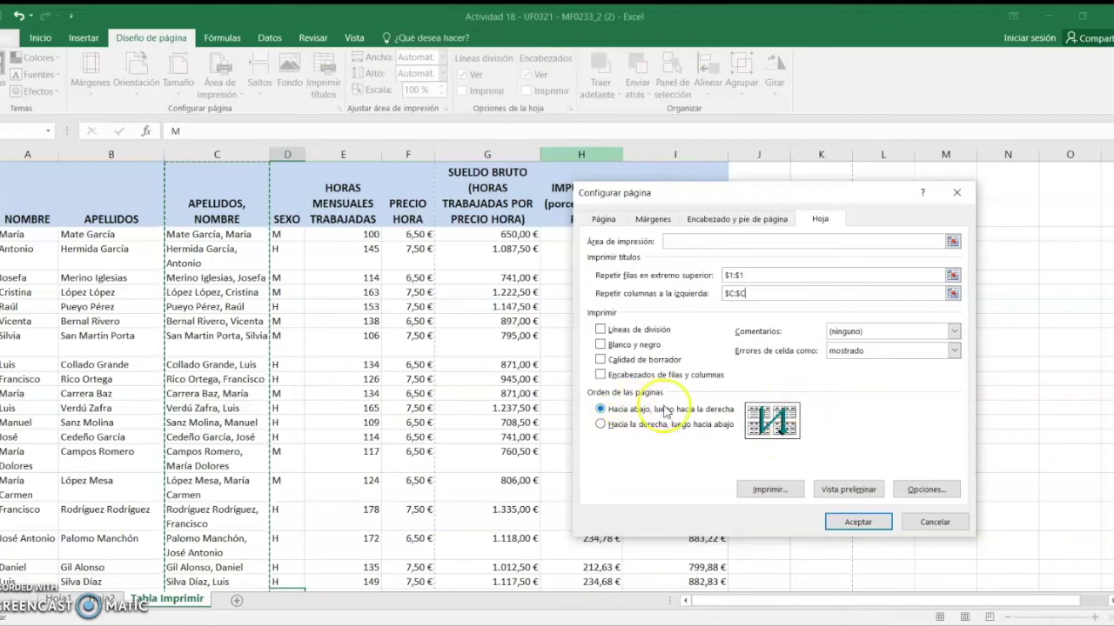
- Choose 'Hacia la derecha, luego hacia abajo' page order and apply the setup with Aceptar
click(600, 426)
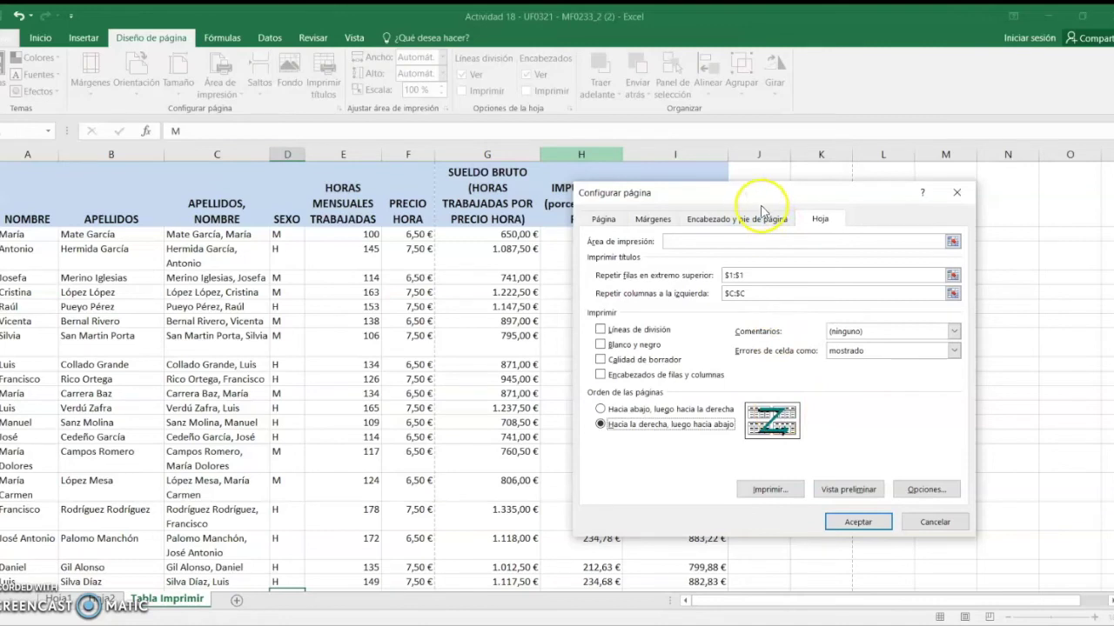
drag(762, 212, 831, 364)
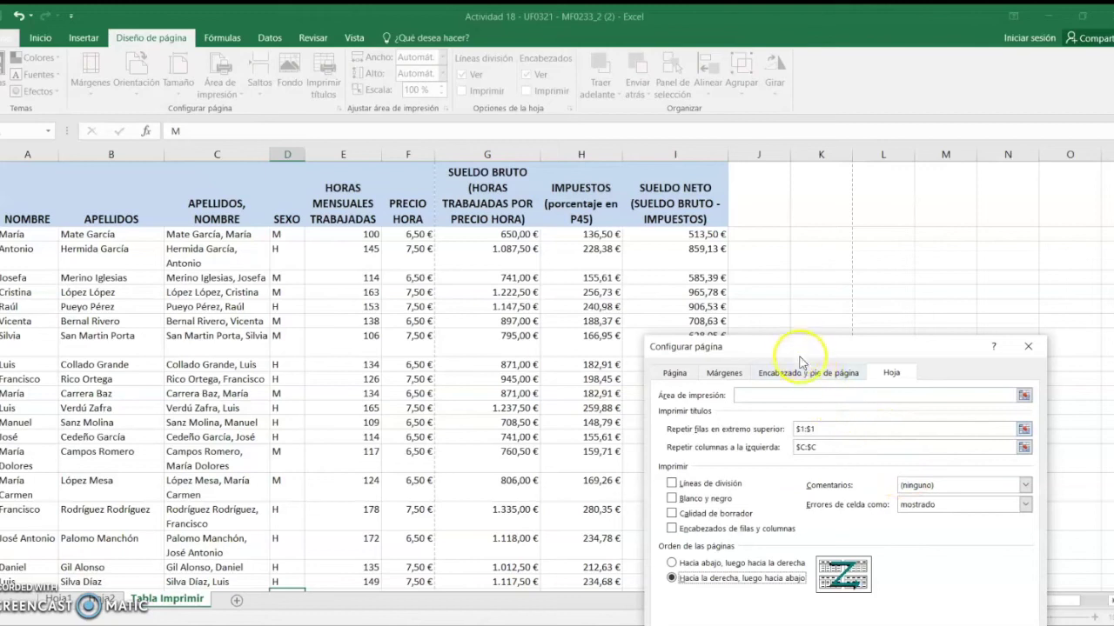
drag(814, 347, 784, 294)
drag(783, 335, 703, 149)
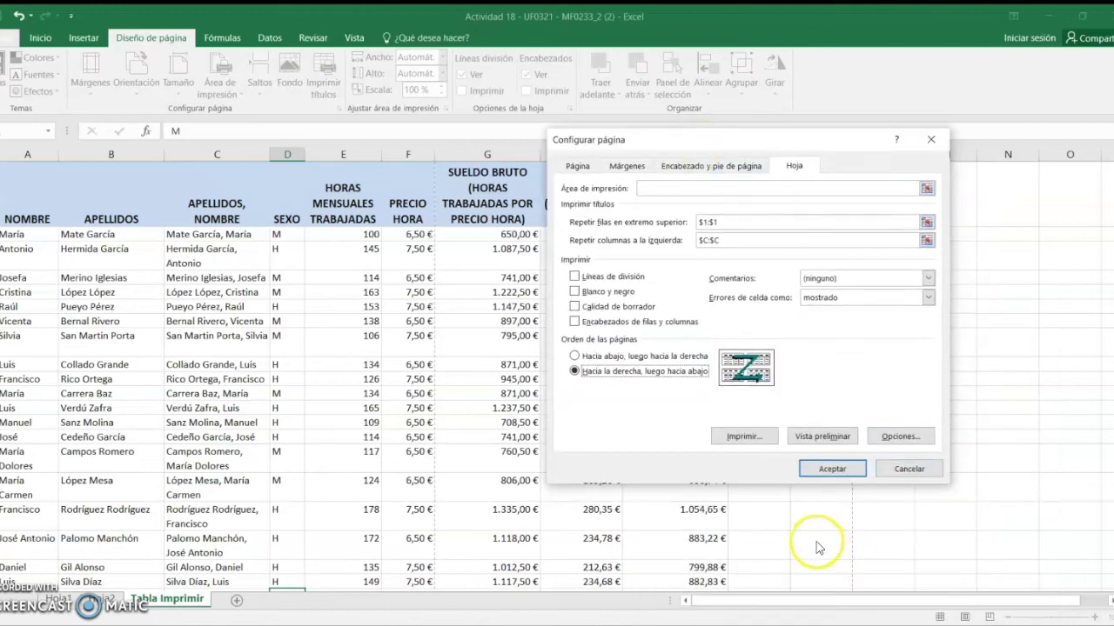
click(818, 470)
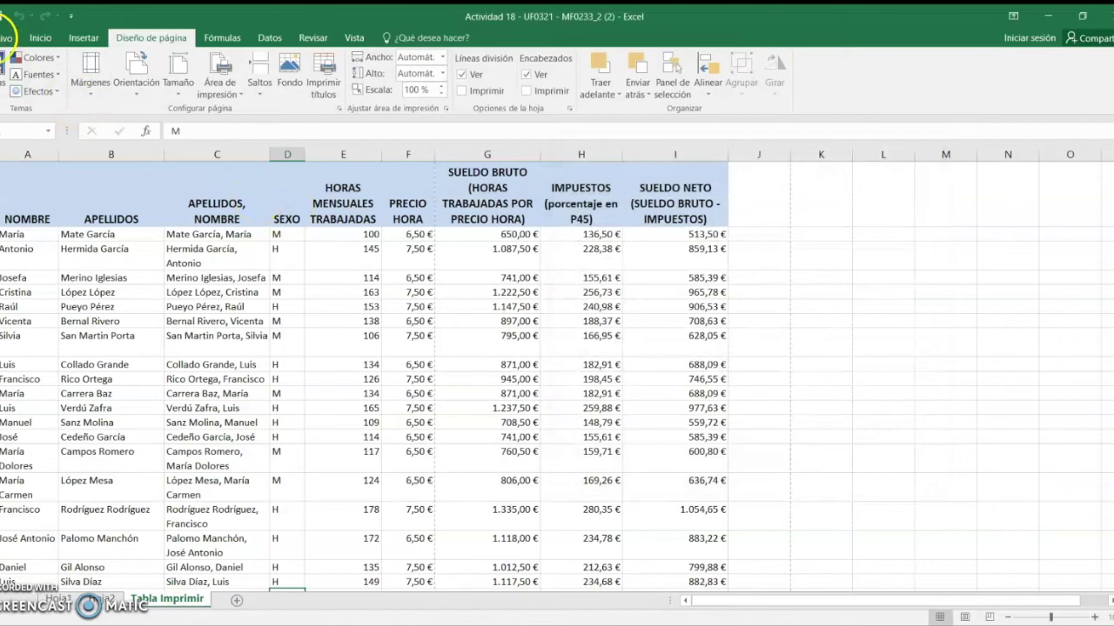
click(4, 38)
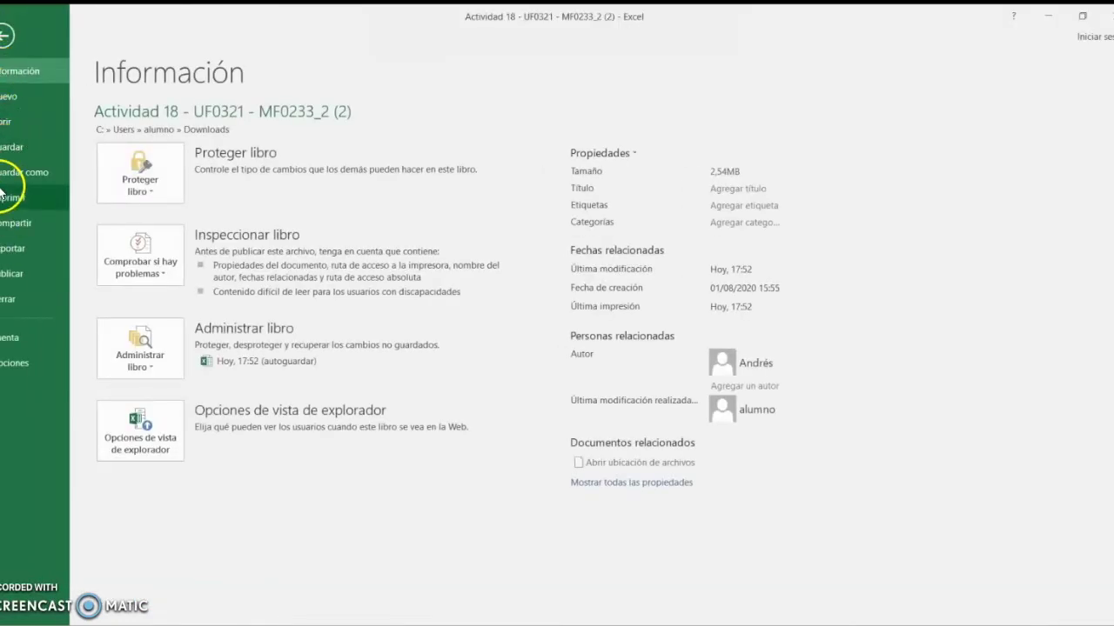
click(7, 197)
click(715, 360)
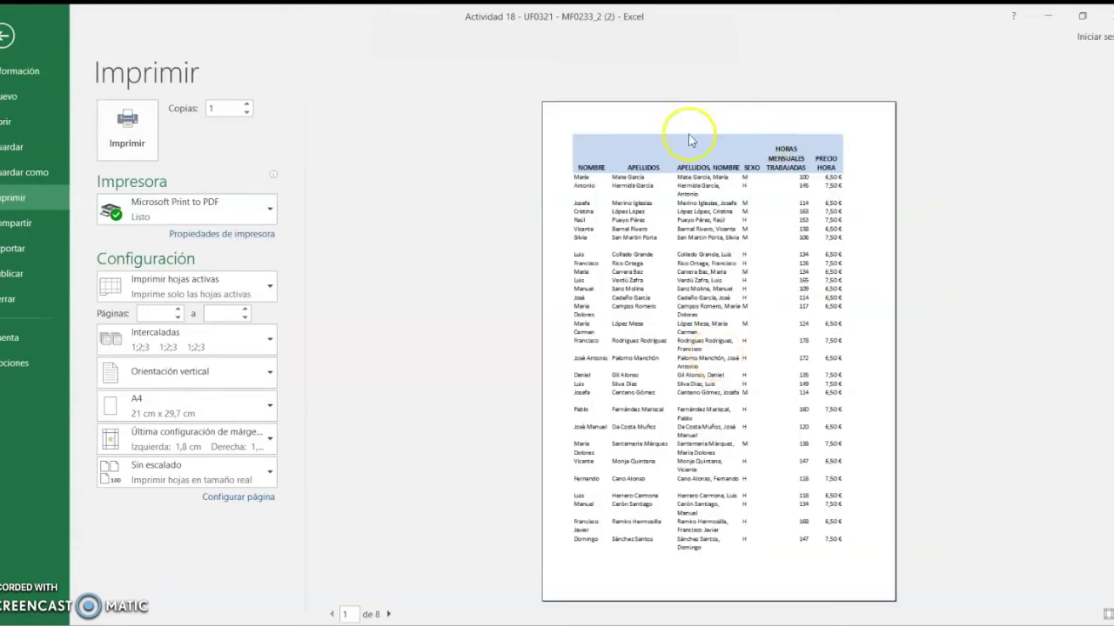
click(389, 614)
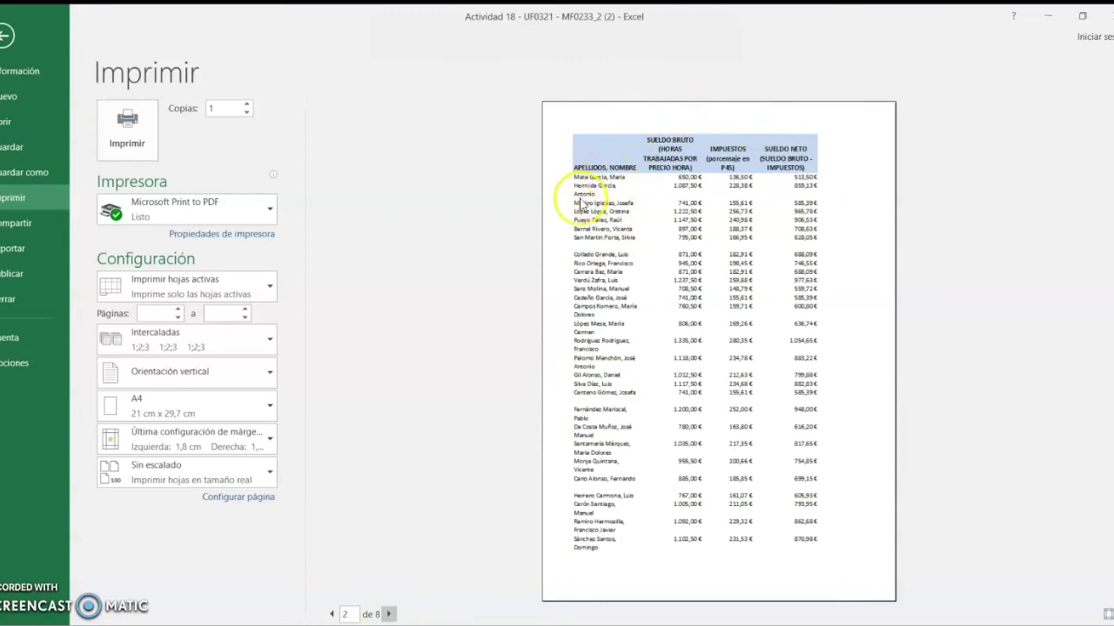
click(388, 614)
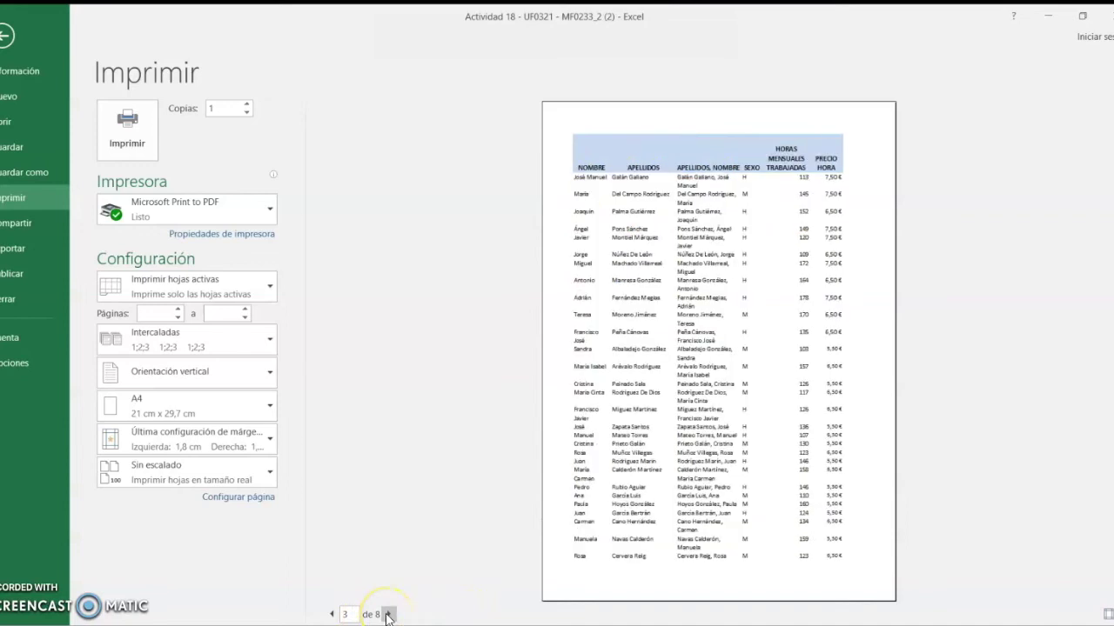
click(388, 614)
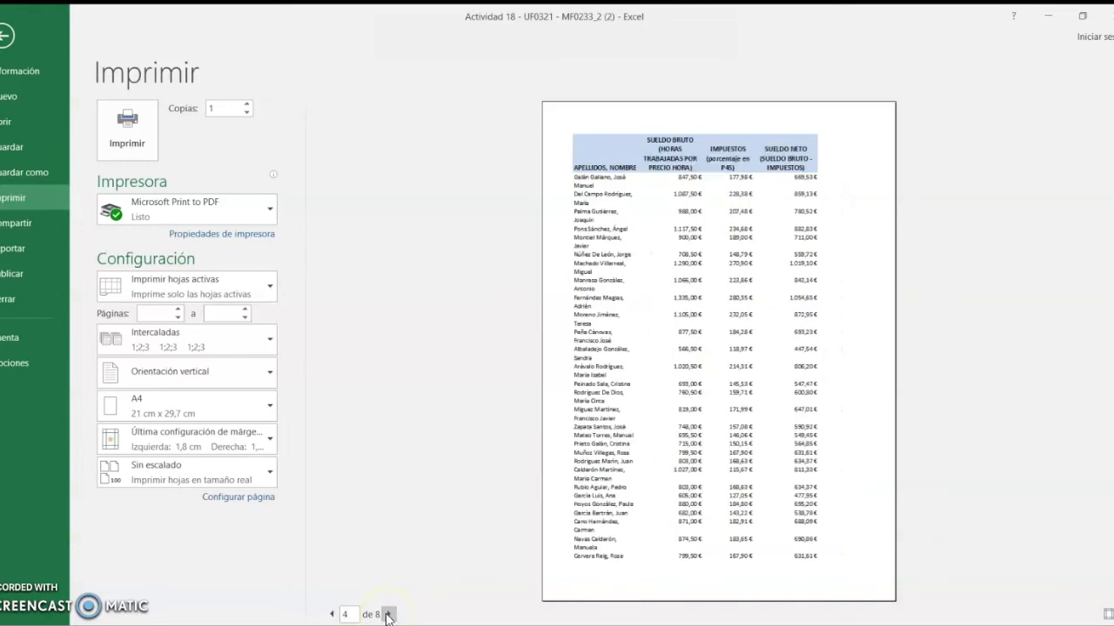
click(388, 614)
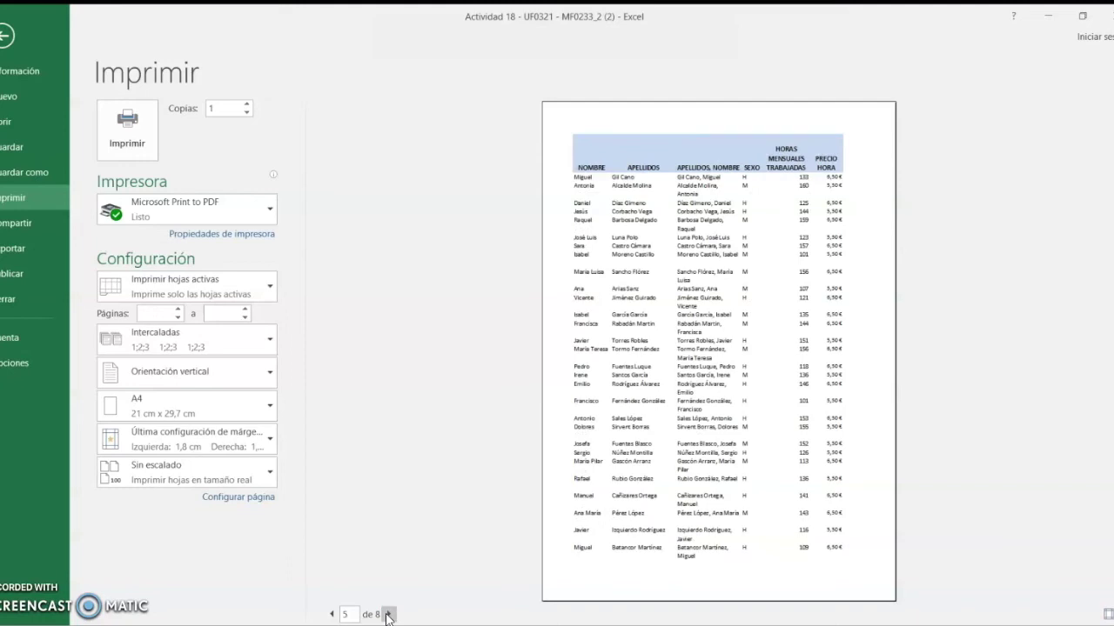
click(388, 615)
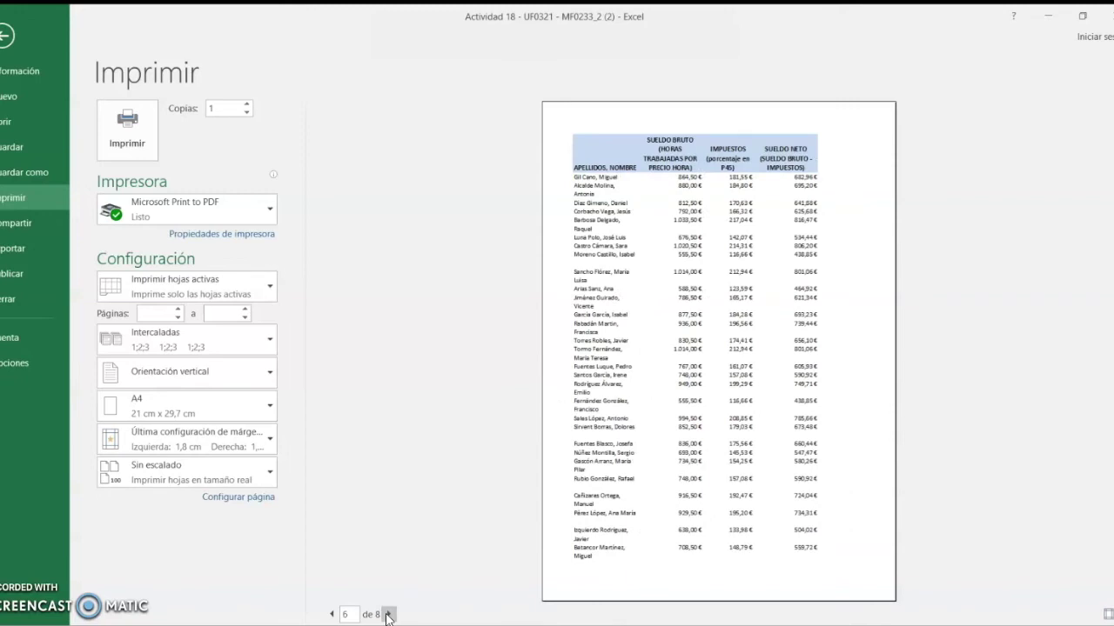
click(388, 615)
click(388, 615)
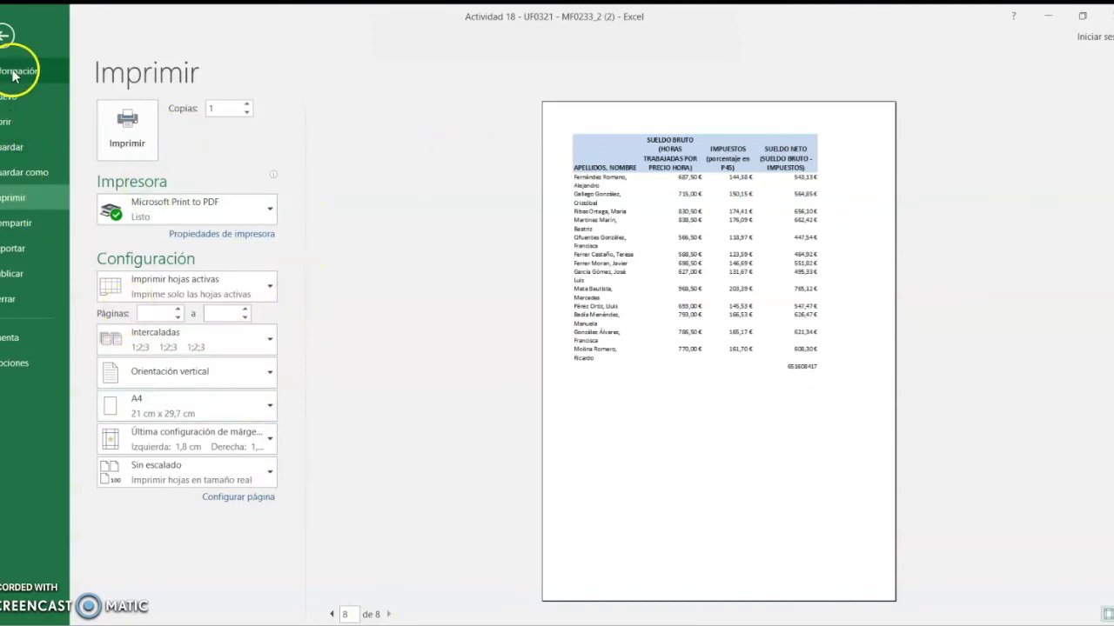
click(3, 39)
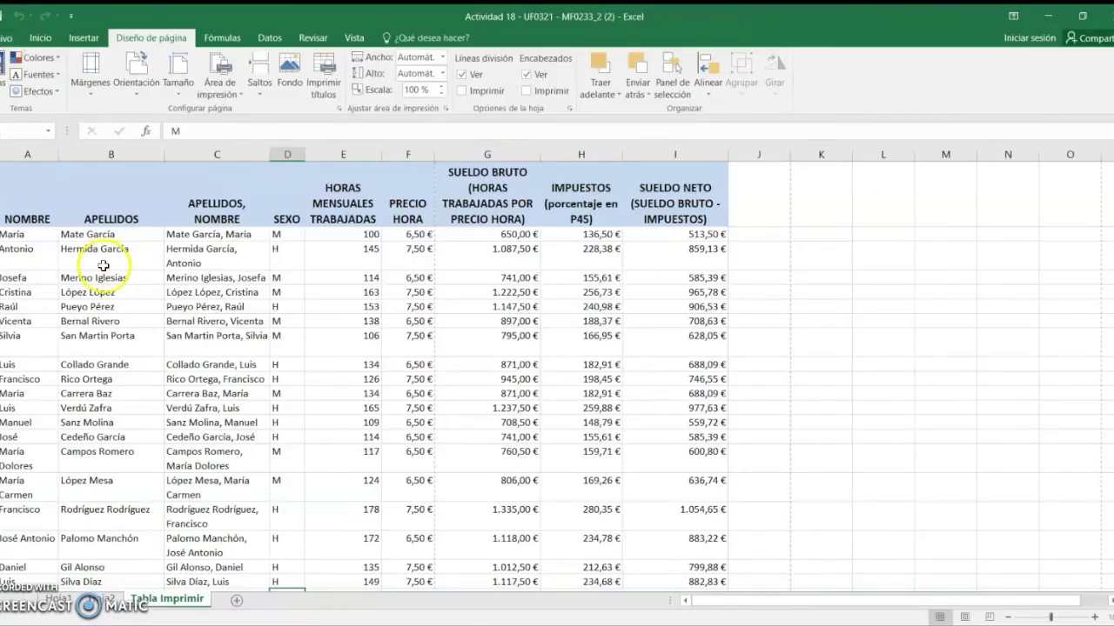
- Select the whole row of the 20th employee
scroll(104, 270, down, 3)
scroll(105, 270, up, 2)
scroll(105, 271, up, 1)
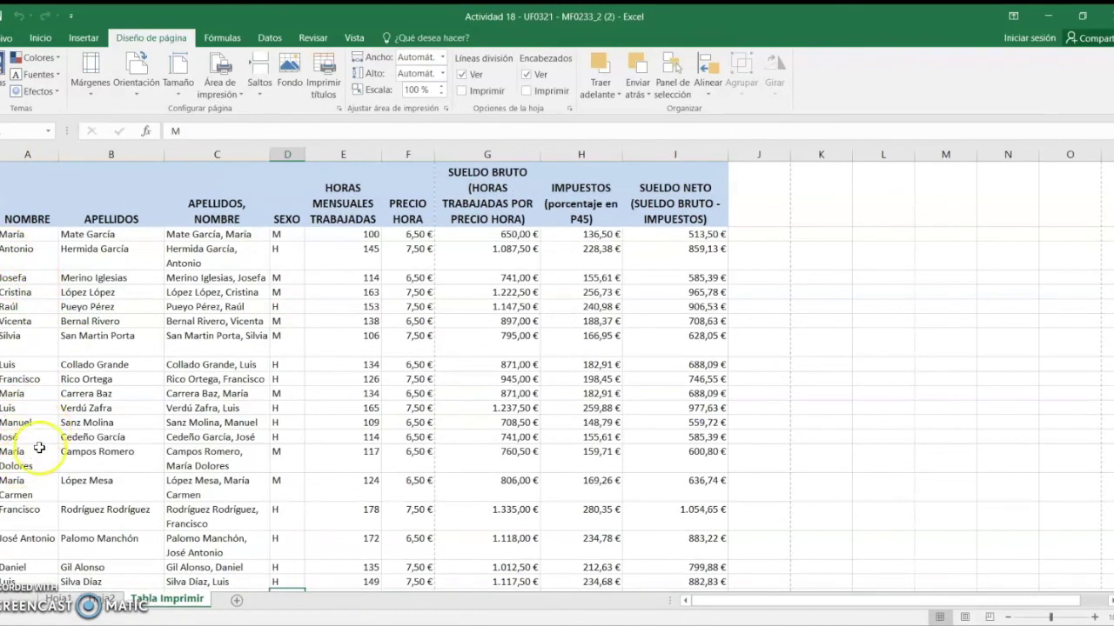
scroll(69, 475, down, 2)
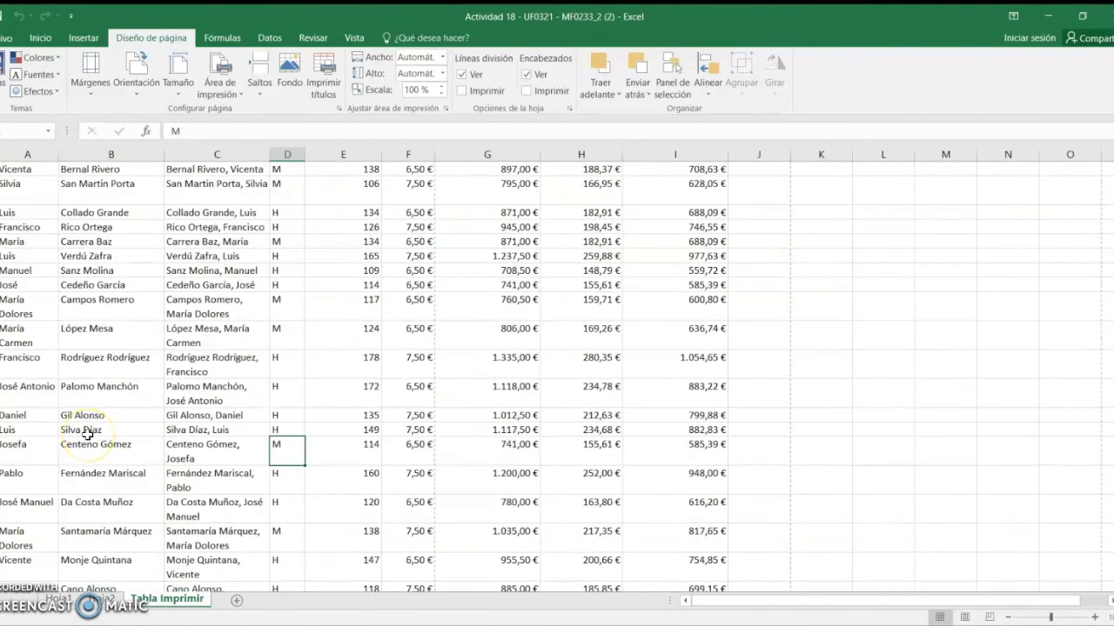
click(16, 447)
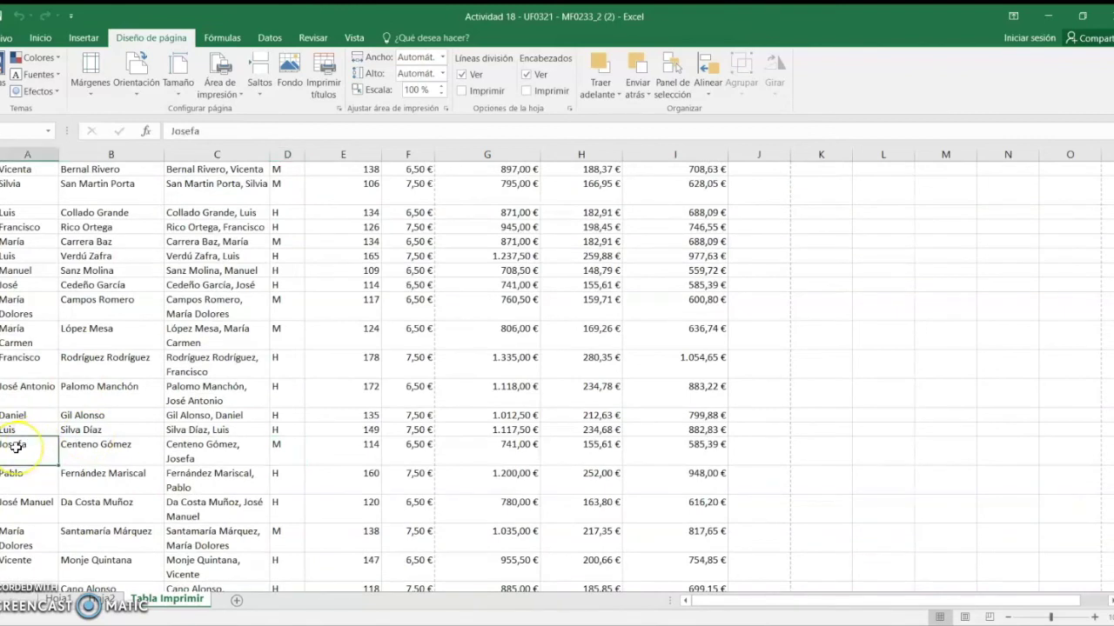
click(3, 431)
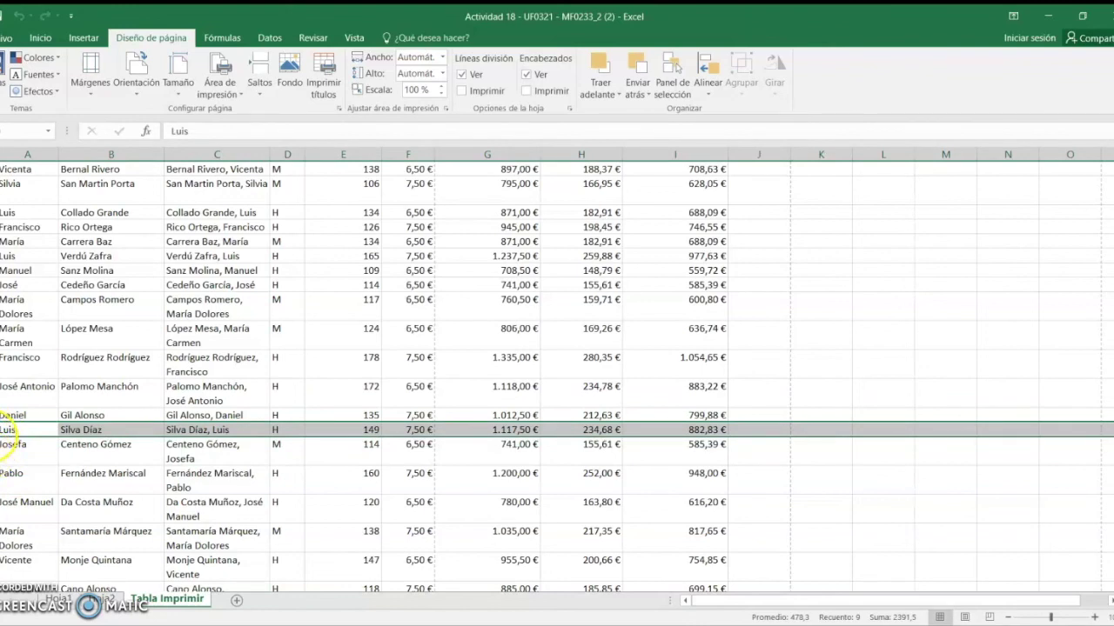
click(7, 449)
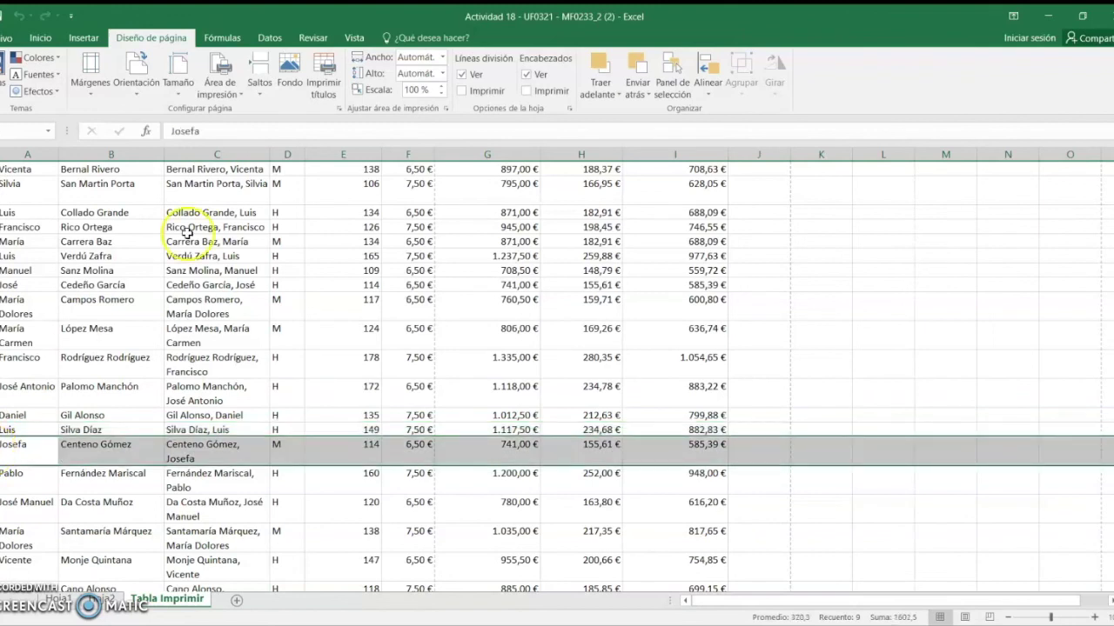
- Insert a page break above that row via Saltos and check the break line
click(258, 65)
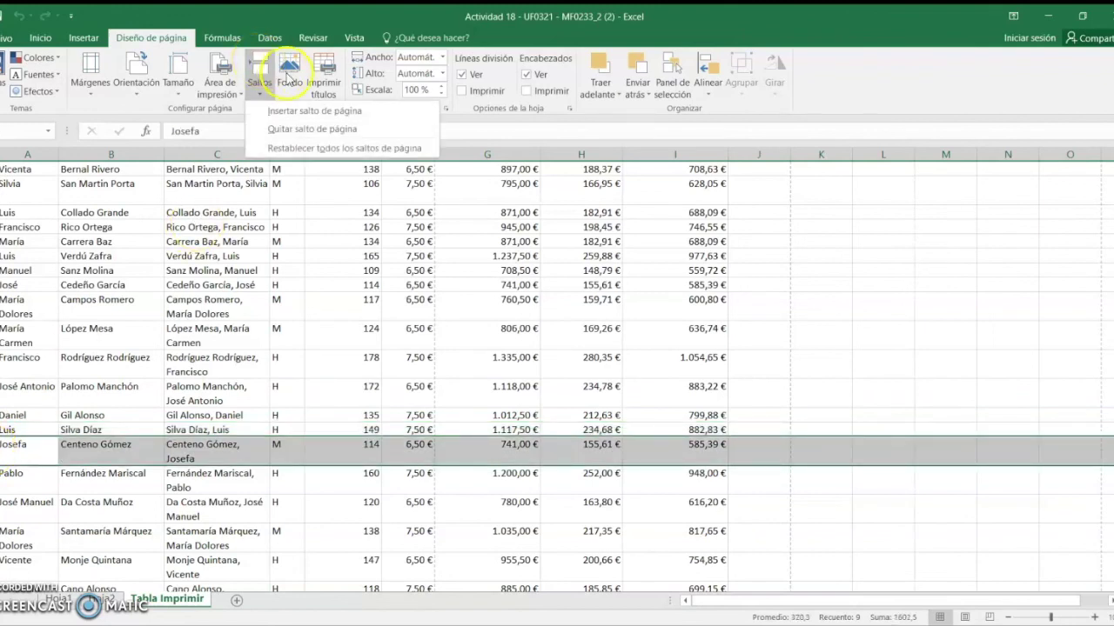
click(294, 111)
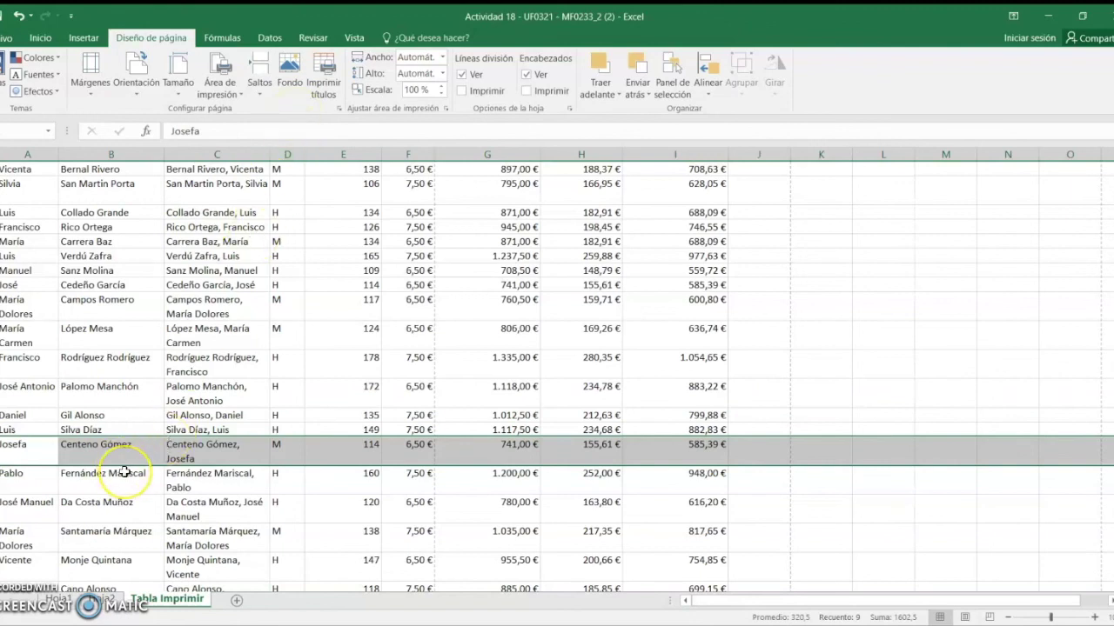
scroll(125, 471, up, 1)
scroll(125, 472, down, 1)
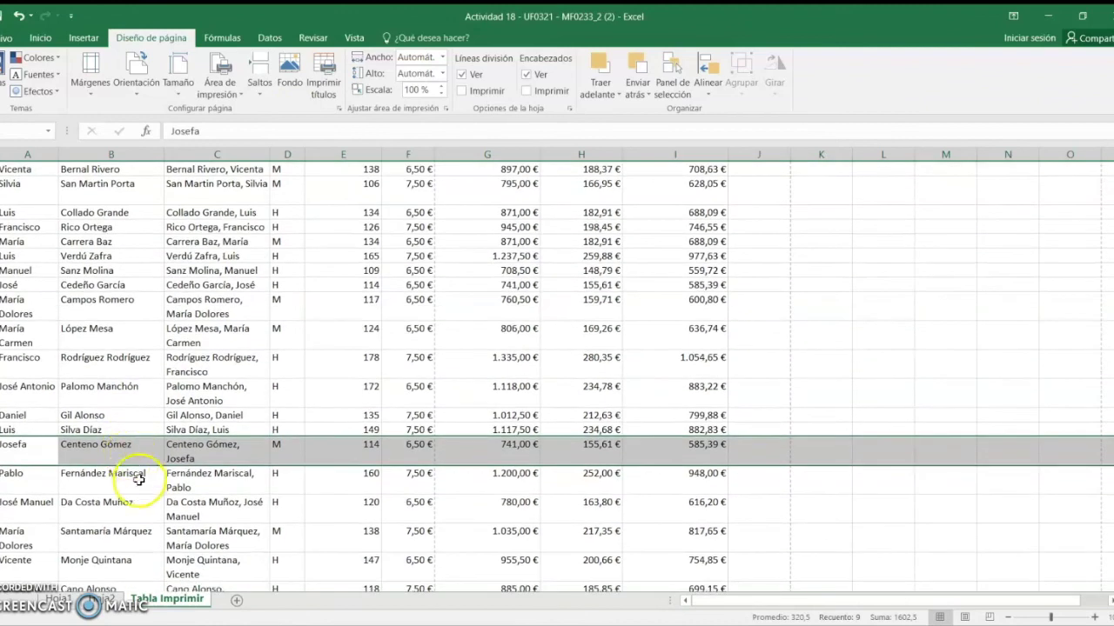
click(135, 481)
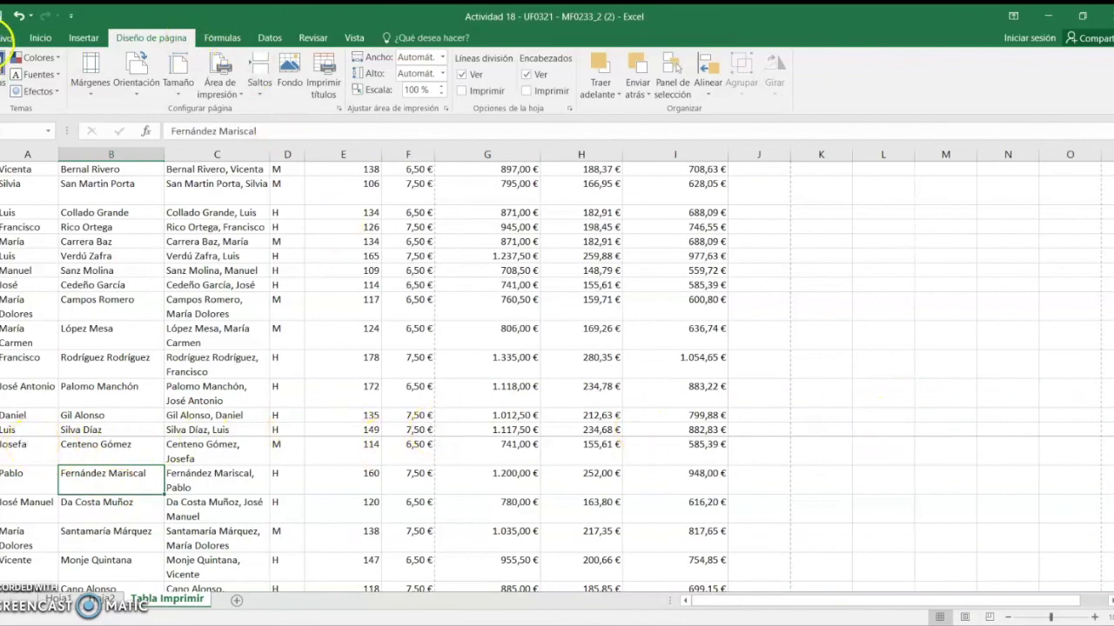
click(5, 37)
- Check in print preview, pages 1 to 3, that page 3 starts the next employee group after the manual break
click(9, 198)
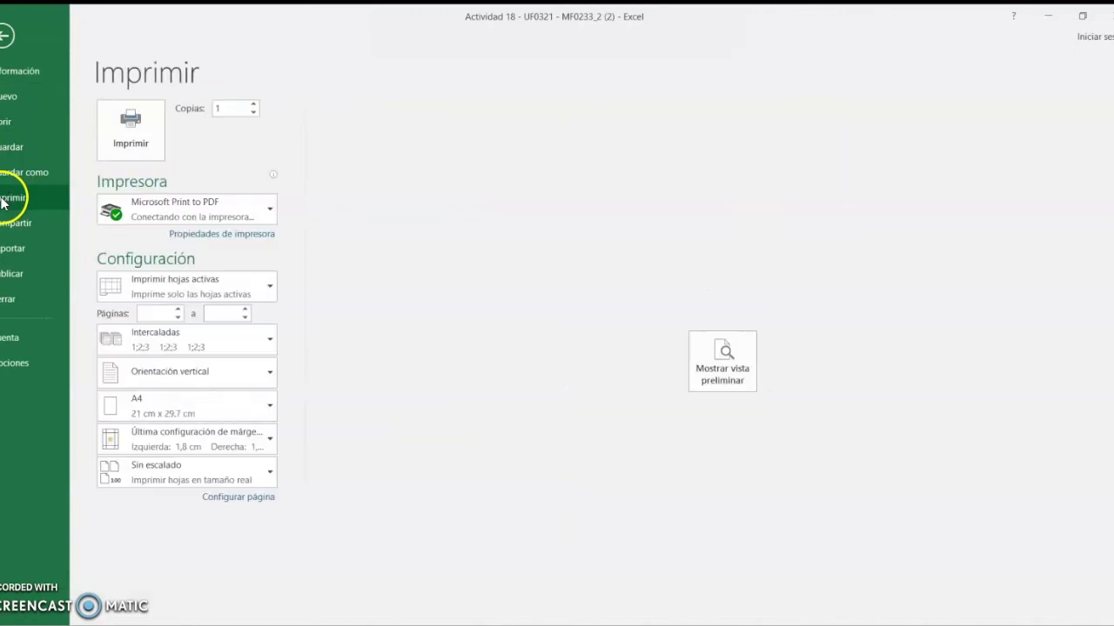
click(727, 348)
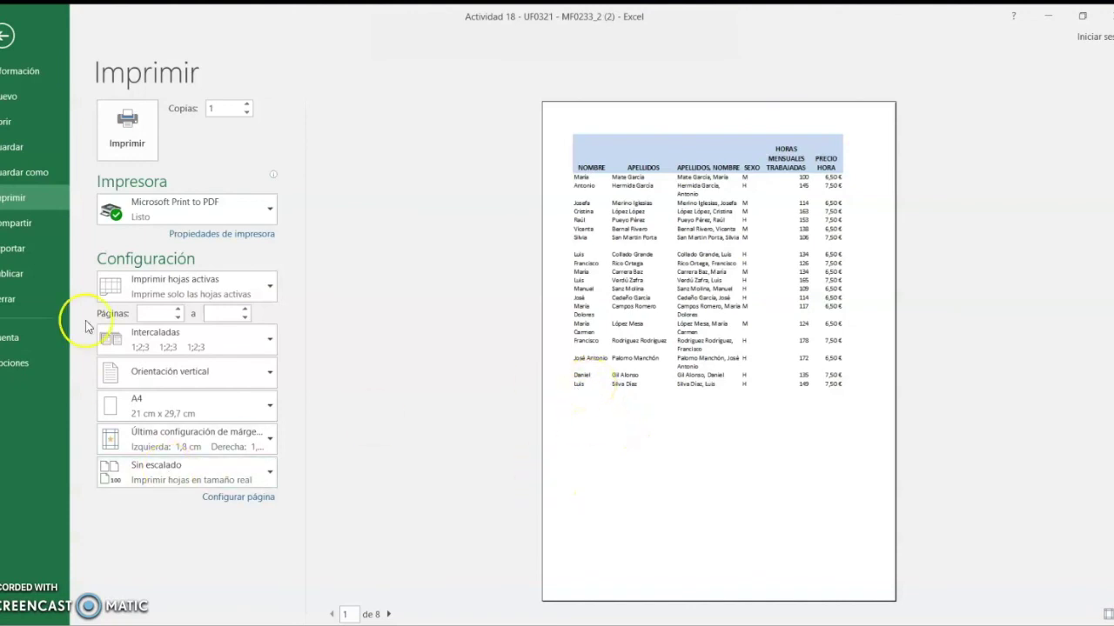
click(389, 614)
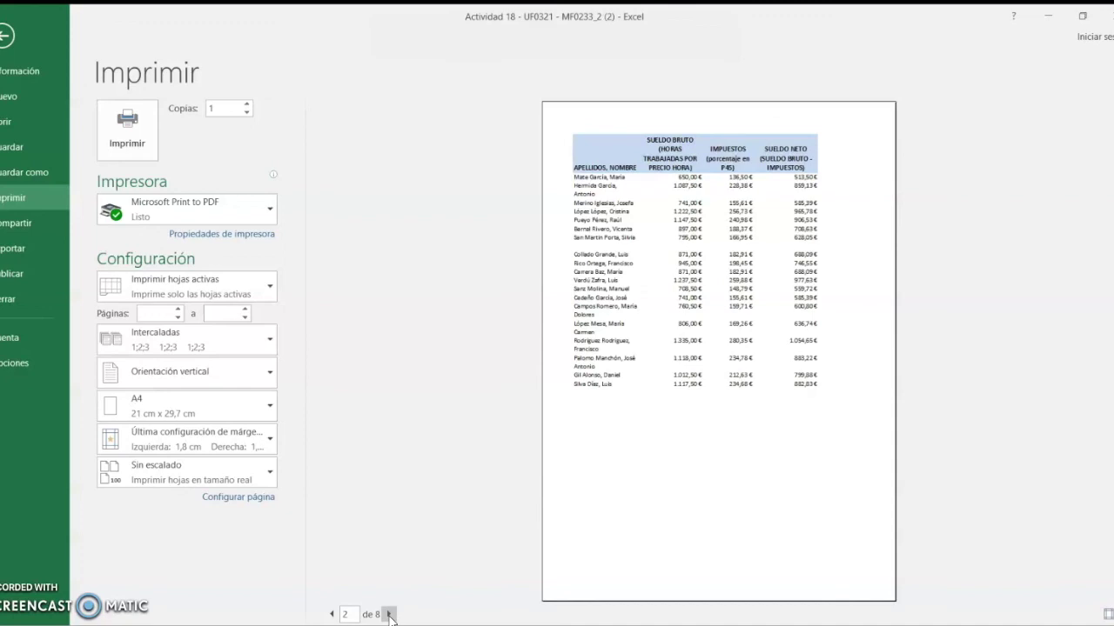
click(389, 614)
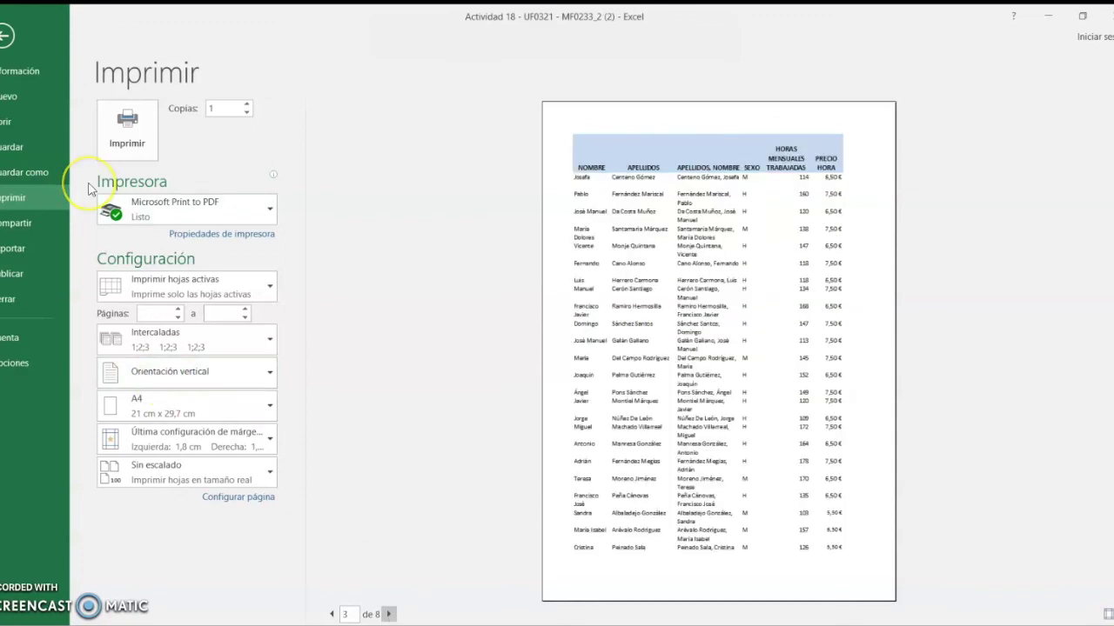
click(5, 38)
scroll(48, 438, down, 5)
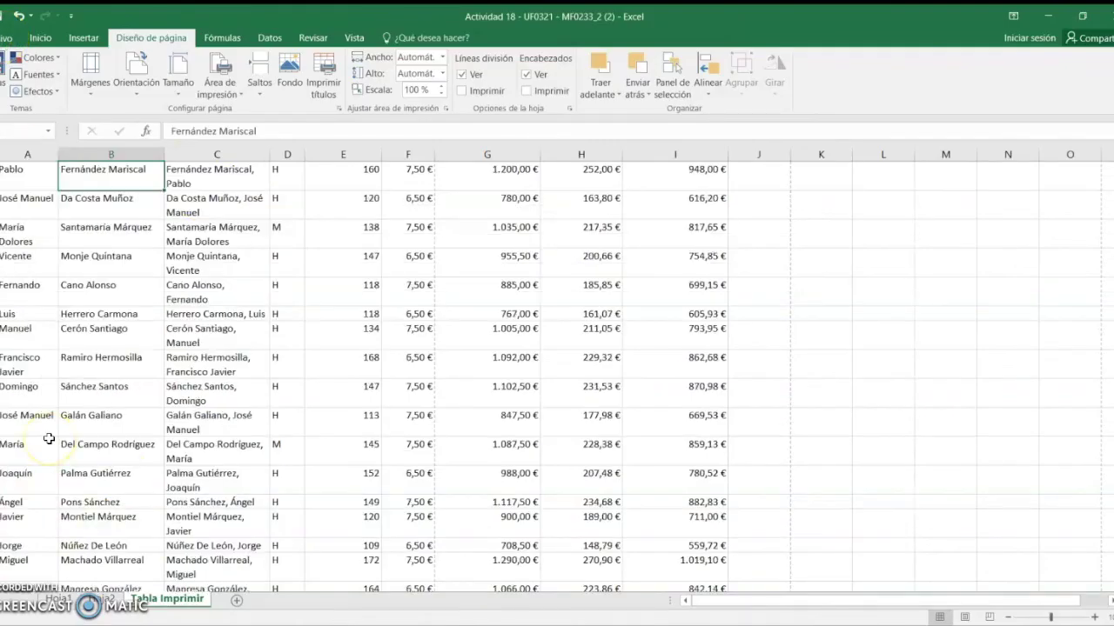